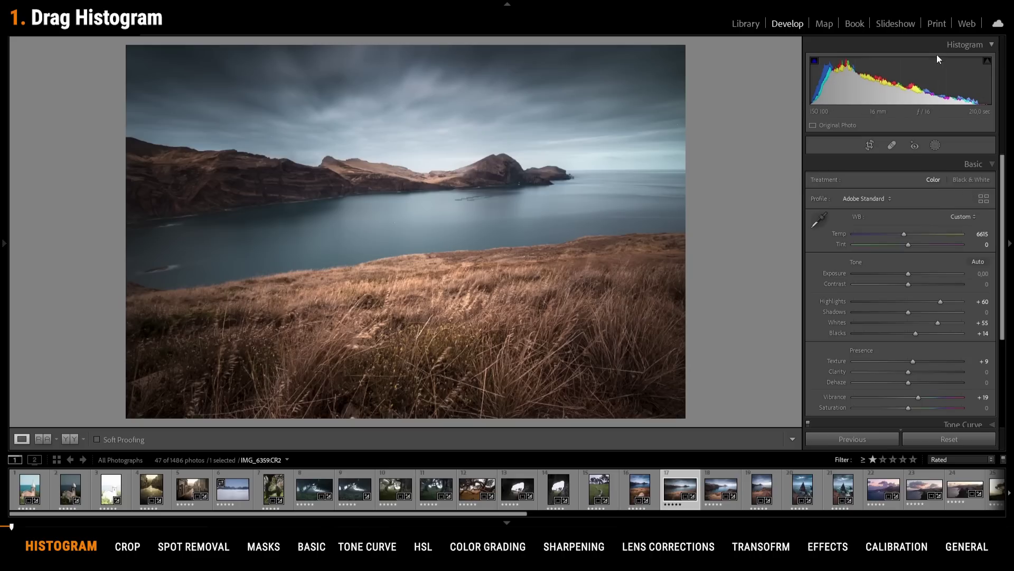
- Raise the coastal landscape's exposure slightly, to about +0.10, from the Histogram
left_click_drag(941, 95, 952, 95)
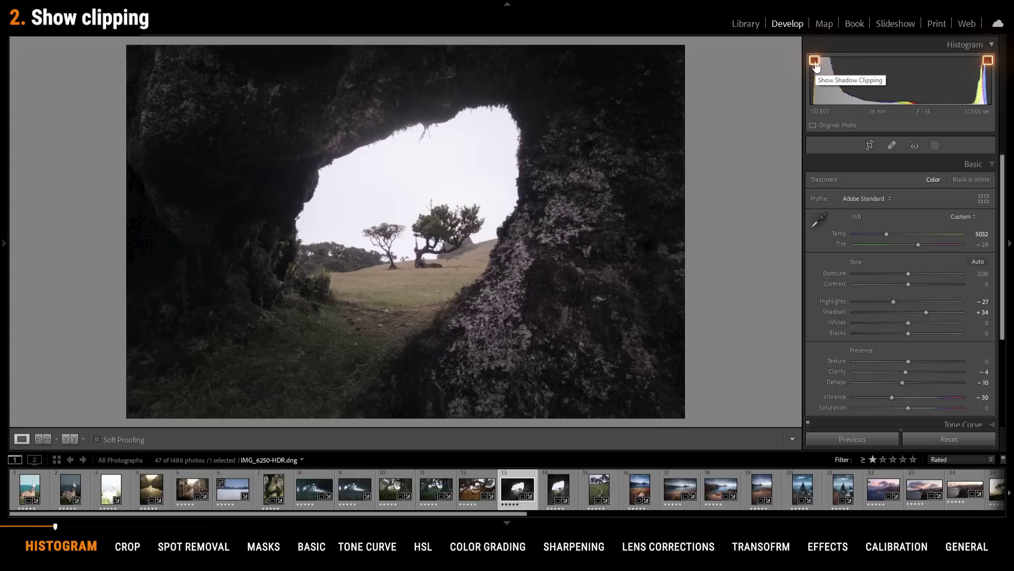
- Turn on the highlight clipping warning and push exposure up until clipped highlights show red
left_click(988, 61)
left_click_drag(909, 280, 867, 274)
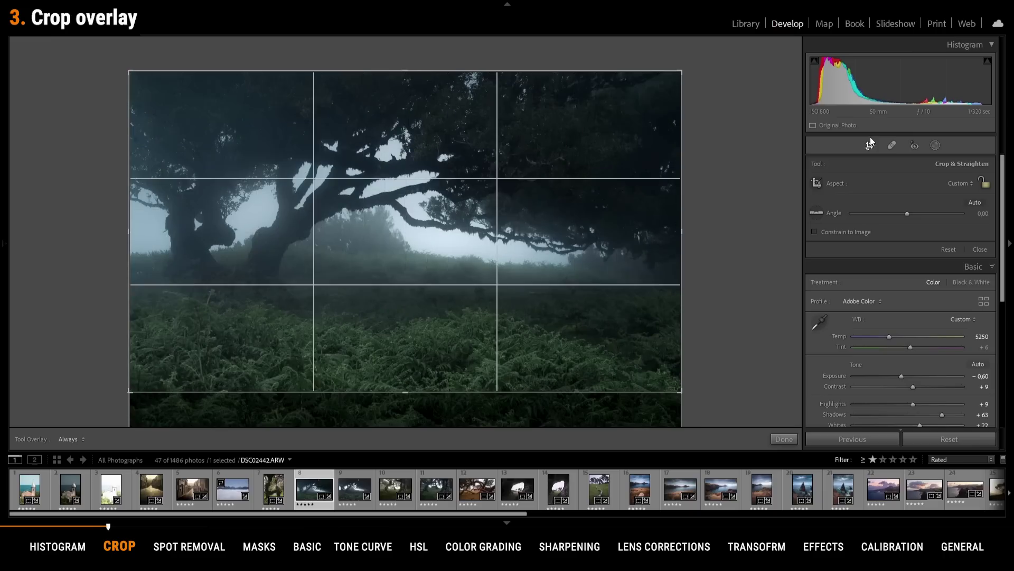
- Cycle the crop guide overlays, then level the coastal photo along its sea horizon
key("o")
key("o")
key("o")
key("o")
key("o")
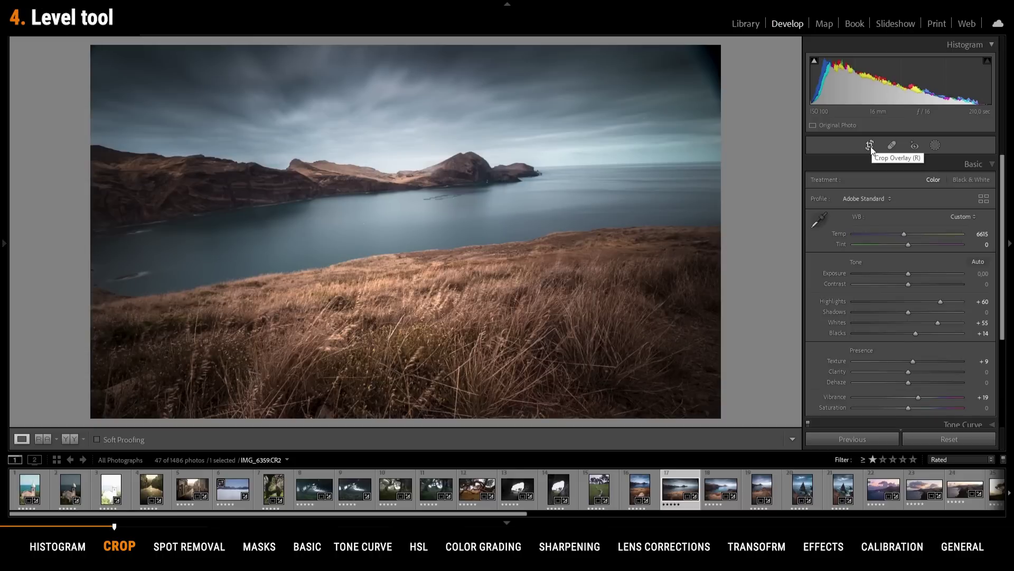
left_click(871, 146)
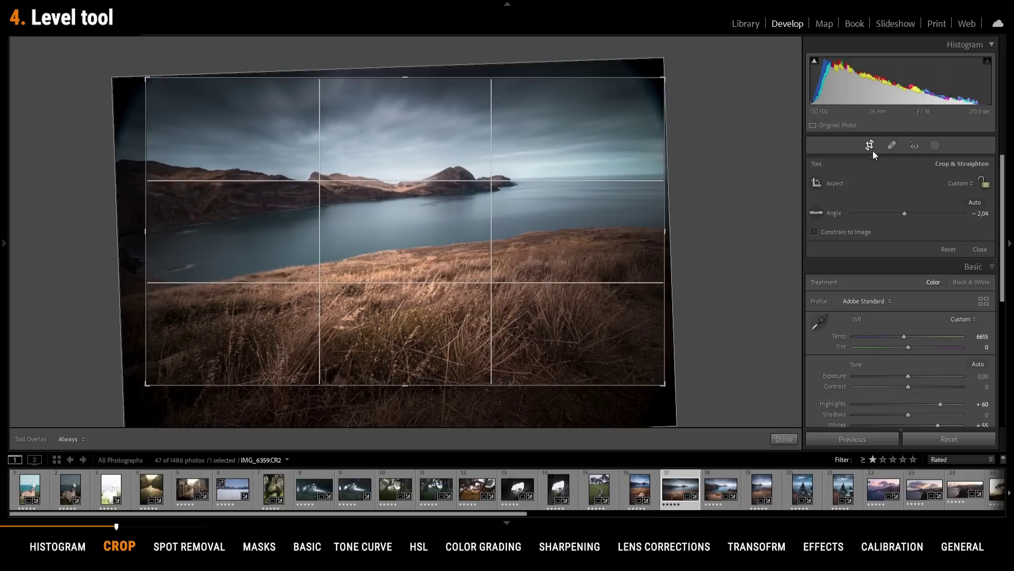
left_click(818, 213)
left_click_drag(517, 177, 663, 173)
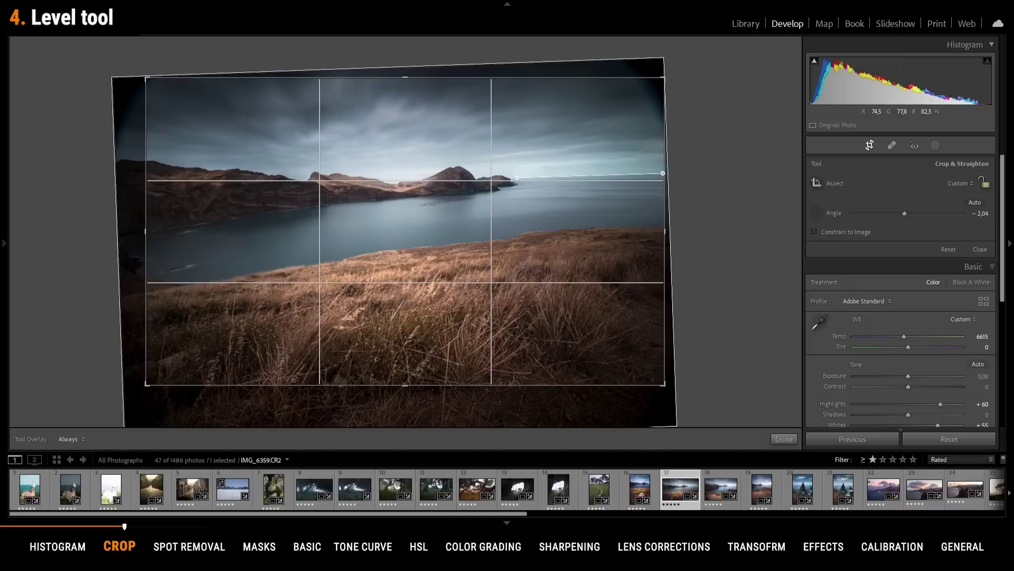
left_click_drag(663, 173, 664, 173)
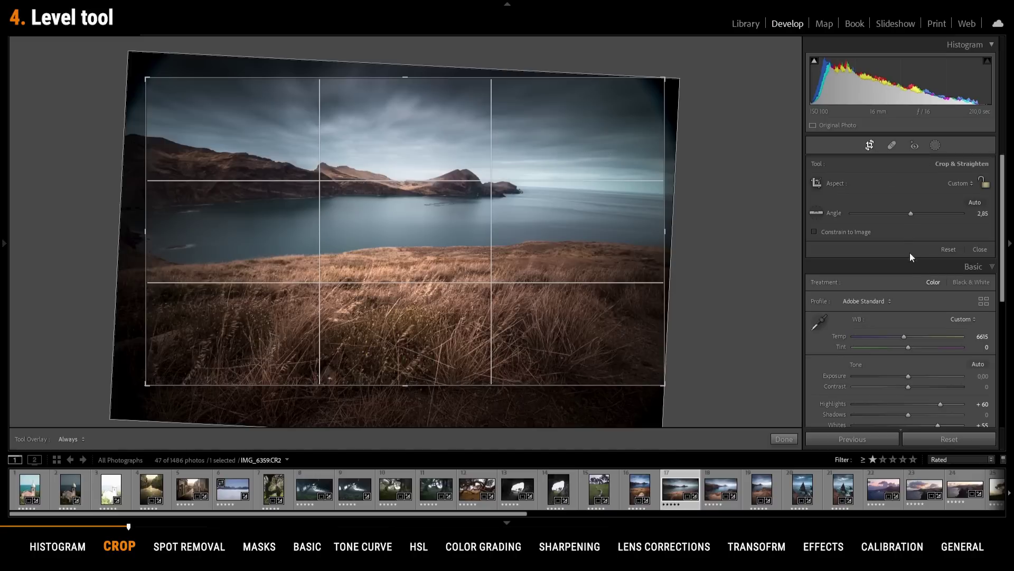
- Auto-straighten the coastal horizon and bring up the crop aspect-ratio presets
left_click(975, 202)
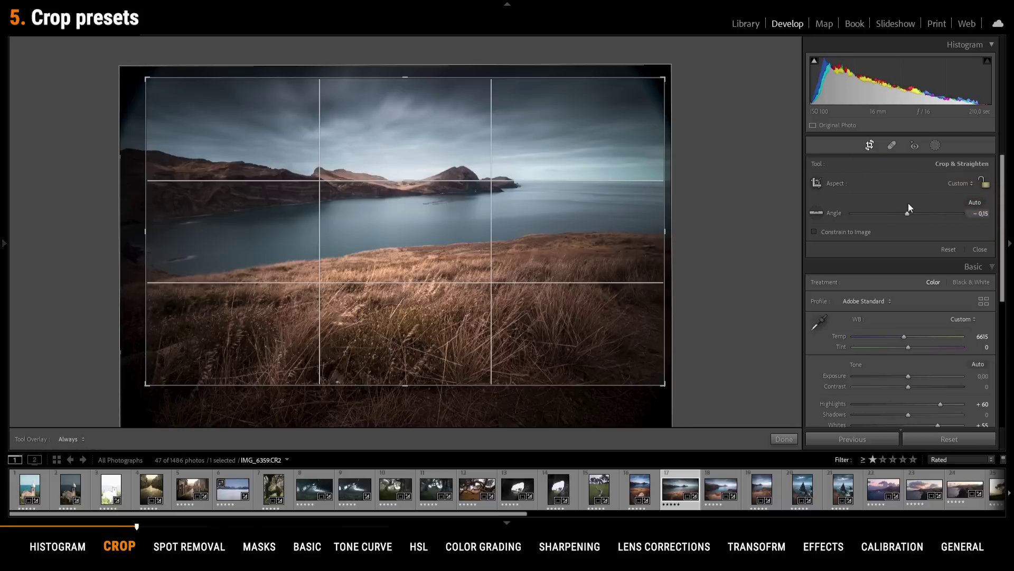
left_click(964, 184)
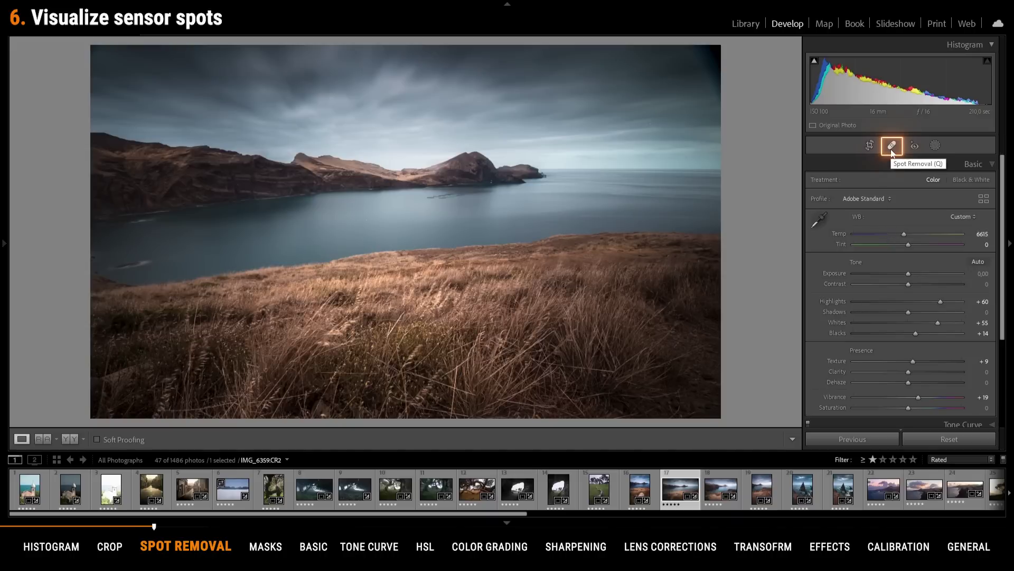
- Check the coastal photo with Visualize Spots, healing a water dust spot and raising sensitivity
left_click(893, 146)
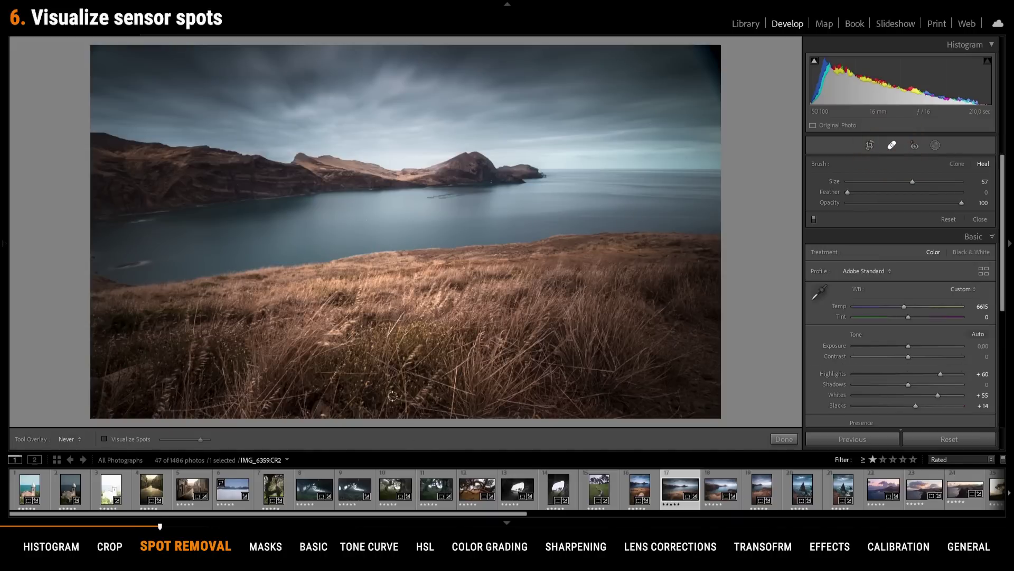
left_click(105, 438)
scroll(368, 220, "down", 3)
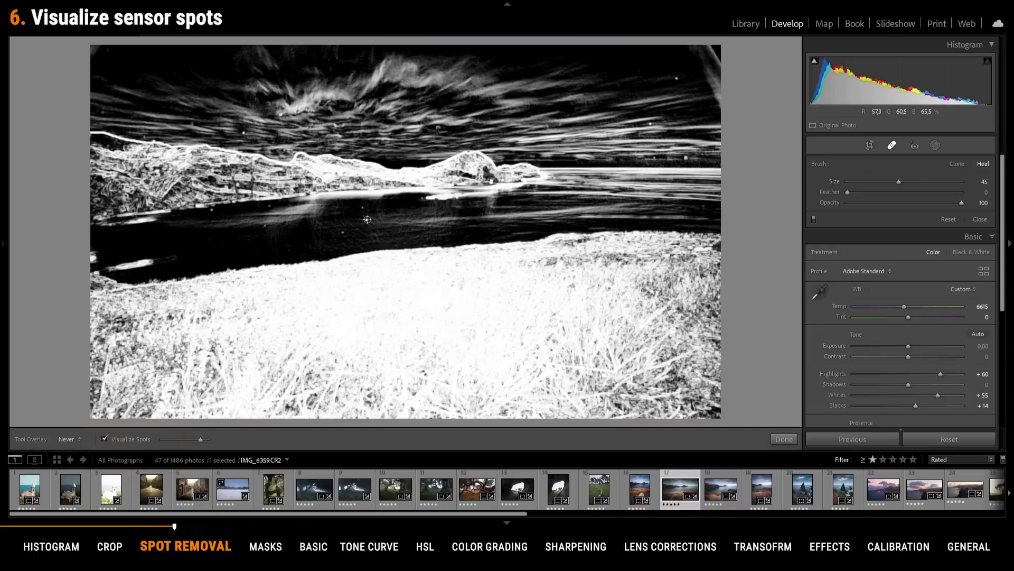
left_click(367, 219)
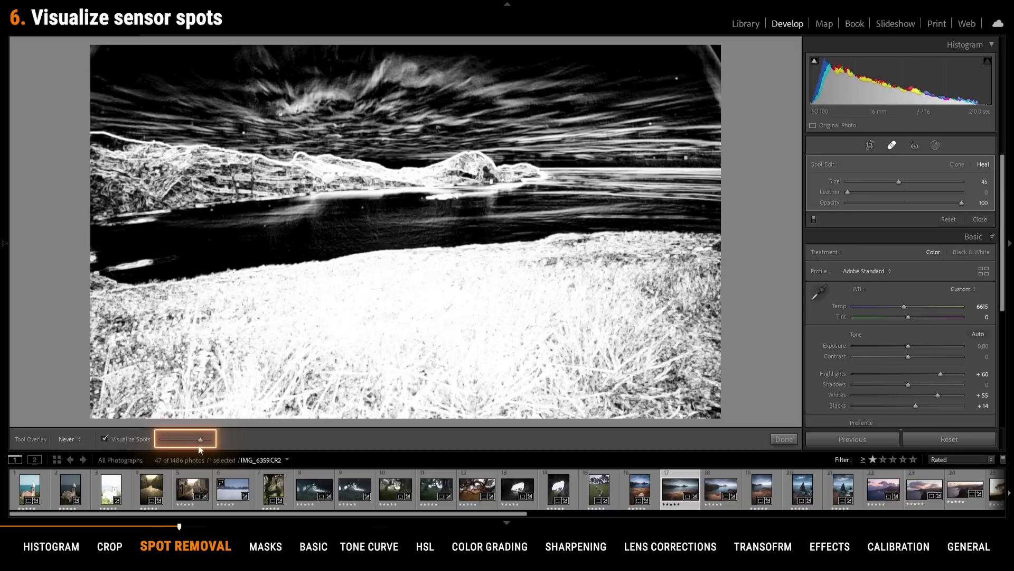
left_click_drag(198, 439, 191, 441)
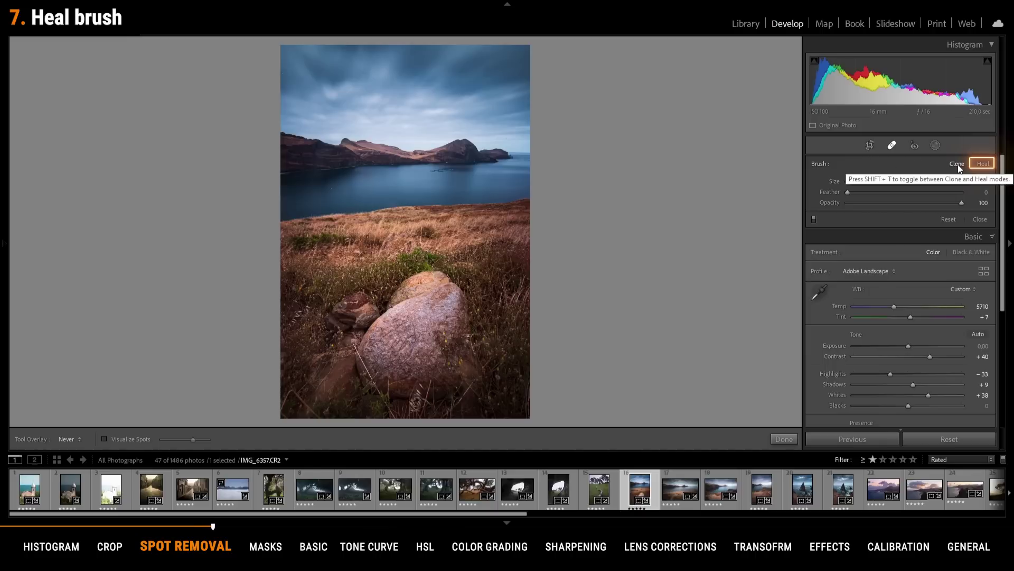
- Switch the brush to Heal and paint over the small rock in the portrait
left_click(982, 163)
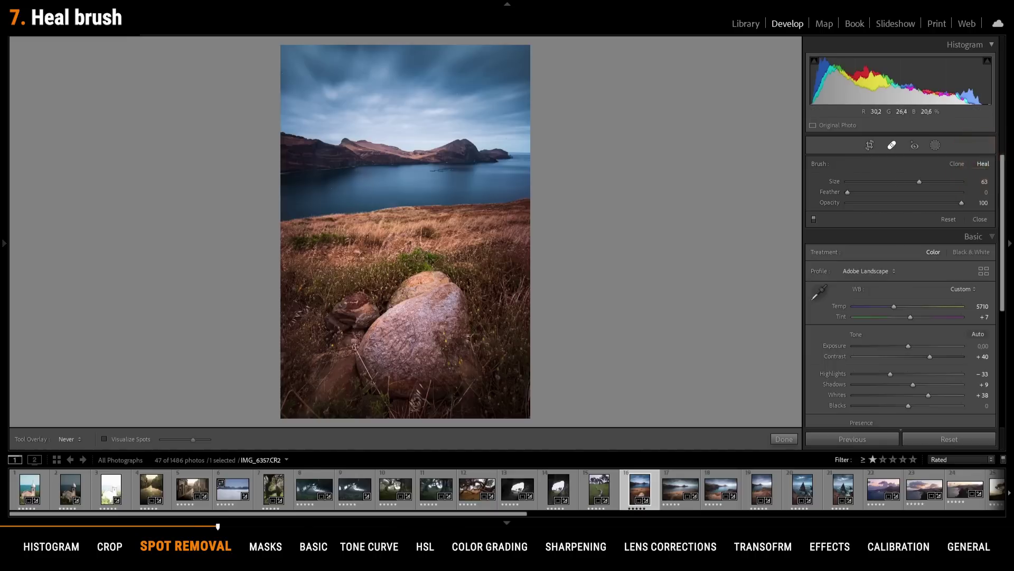
left_click_drag(354, 346, 377, 391)
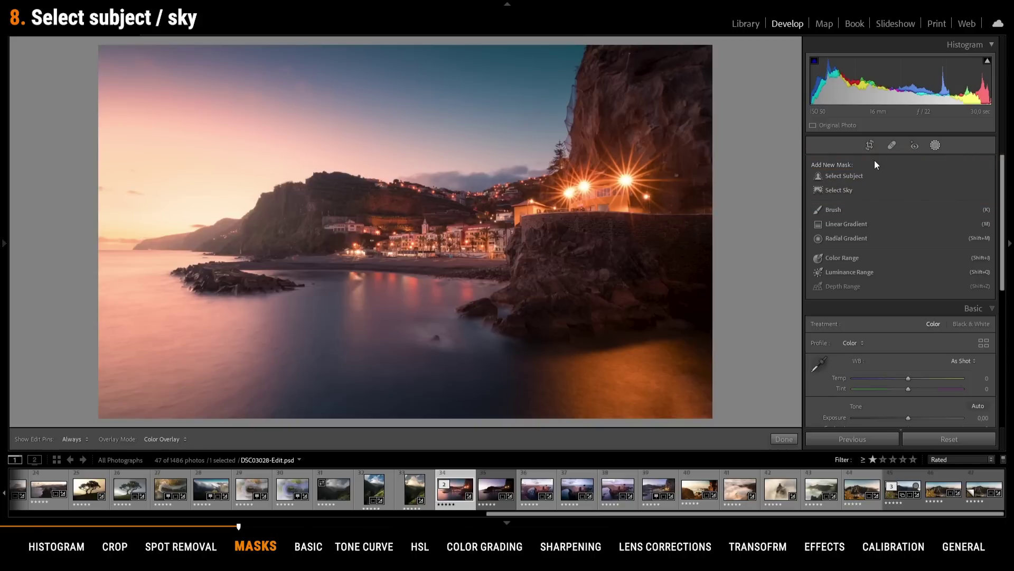
- Mask the harbour photo's sky with Select Sky and invert it onto land and sea
left_click(836, 192)
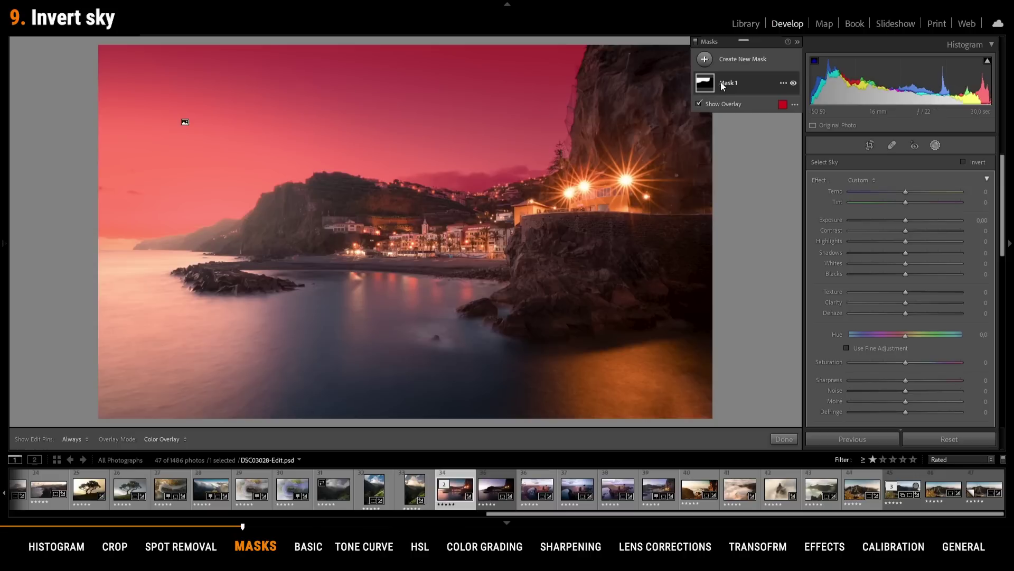
left_click(739, 98)
left_click(783, 102)
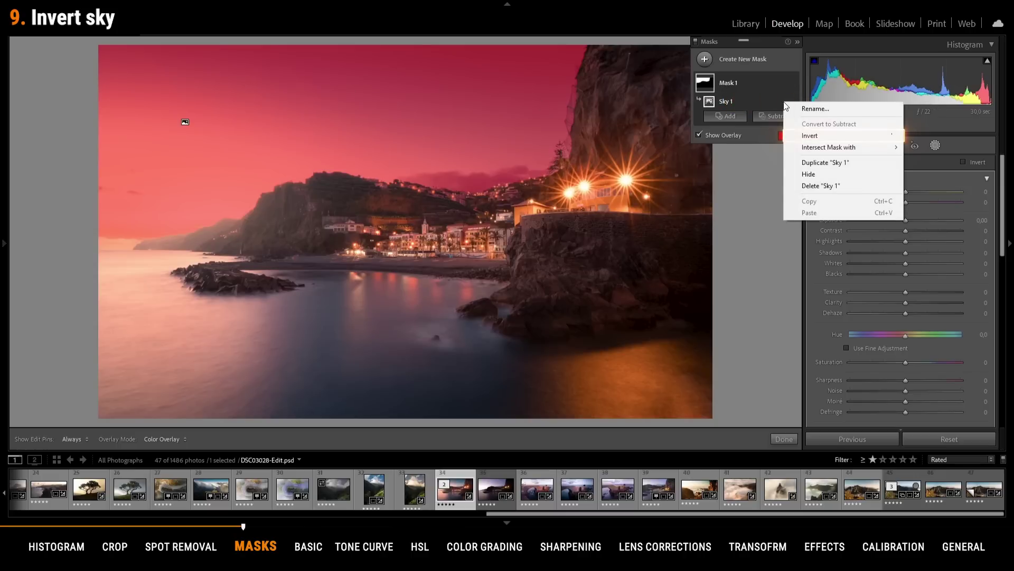
left_click(824, 137)
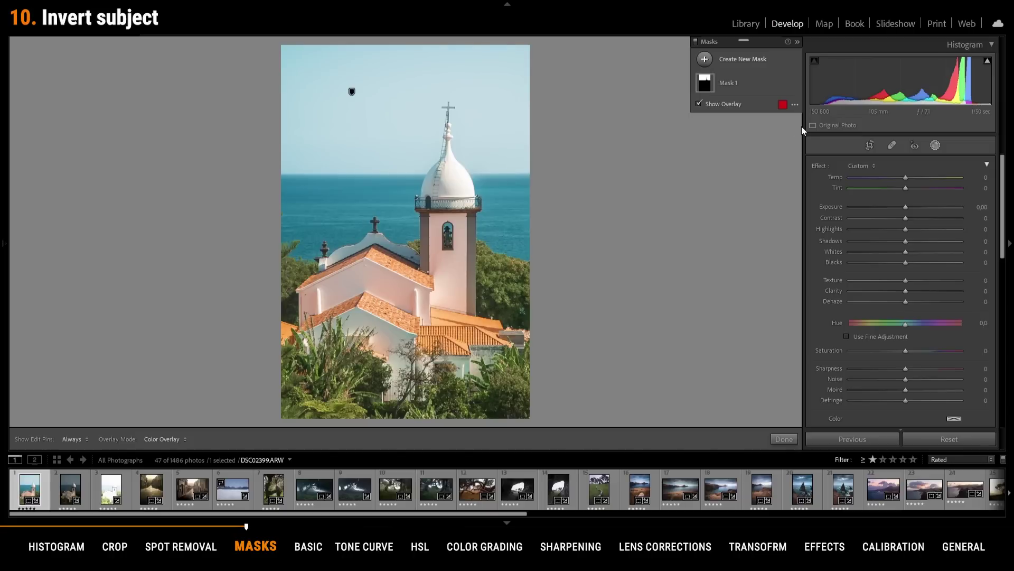
- Select the church as subject, invert the mask, and darken the surroundings to -0.91 exposure
left_click(704, 59)
left_click(762, 80)
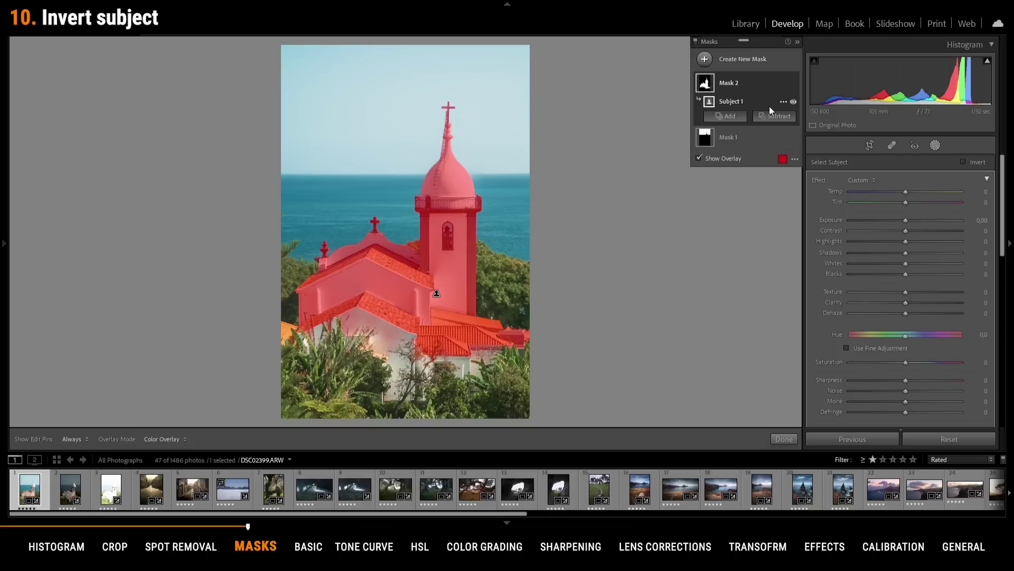
left_click(781, 102)
left_click(802, 136)
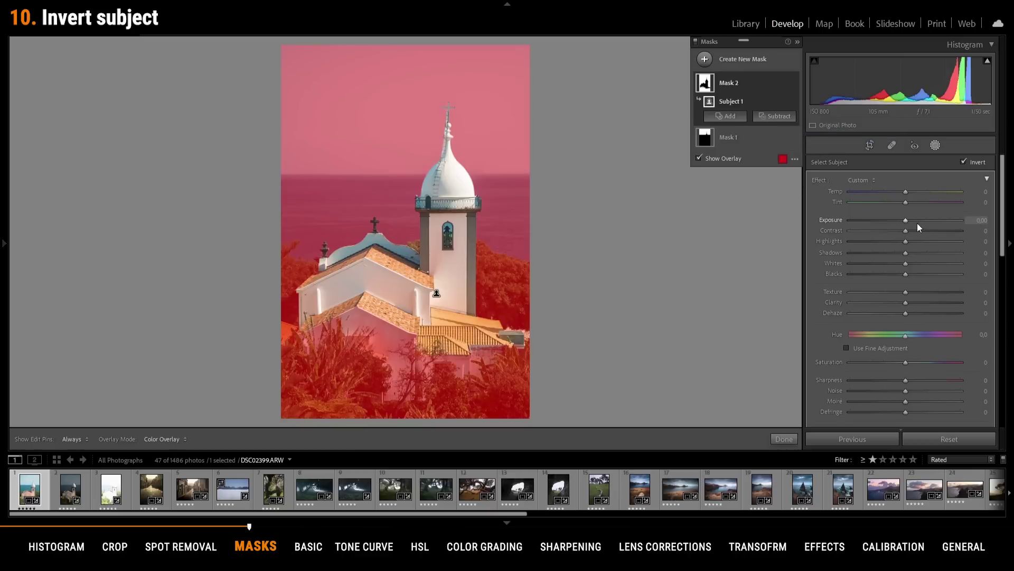
left_click_drag(905, 219, 893, 219)
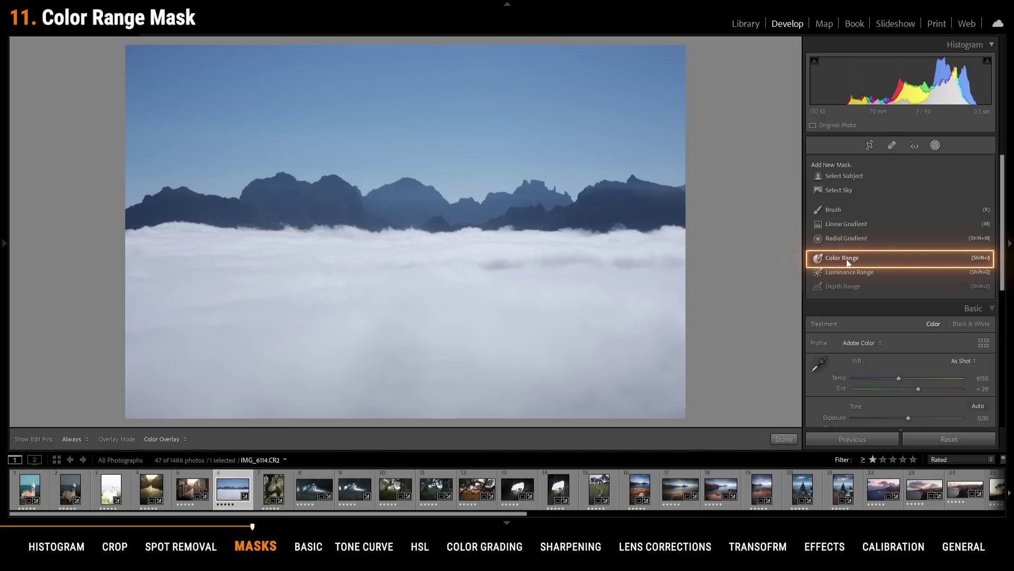
- Try a Color Range mask sampling the blue sky and extending toward the mountains
left_click(848, 260)
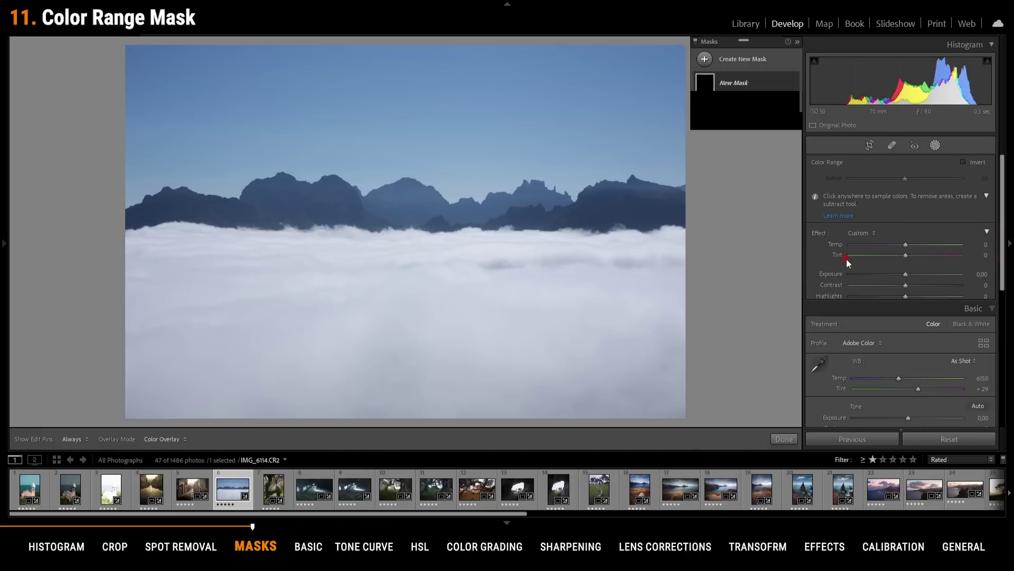
left_click(182, 60)
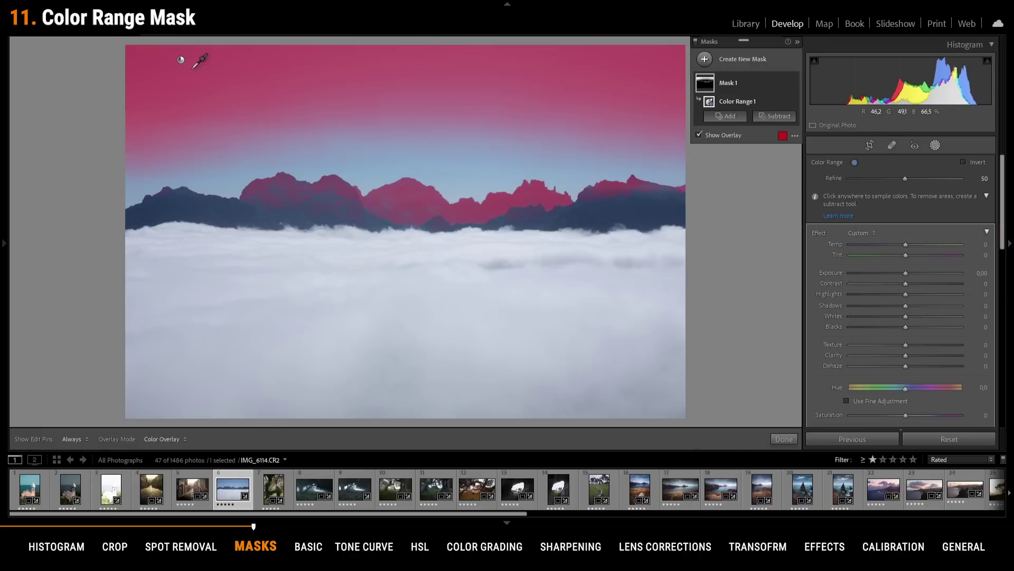
left_click(287, 138)
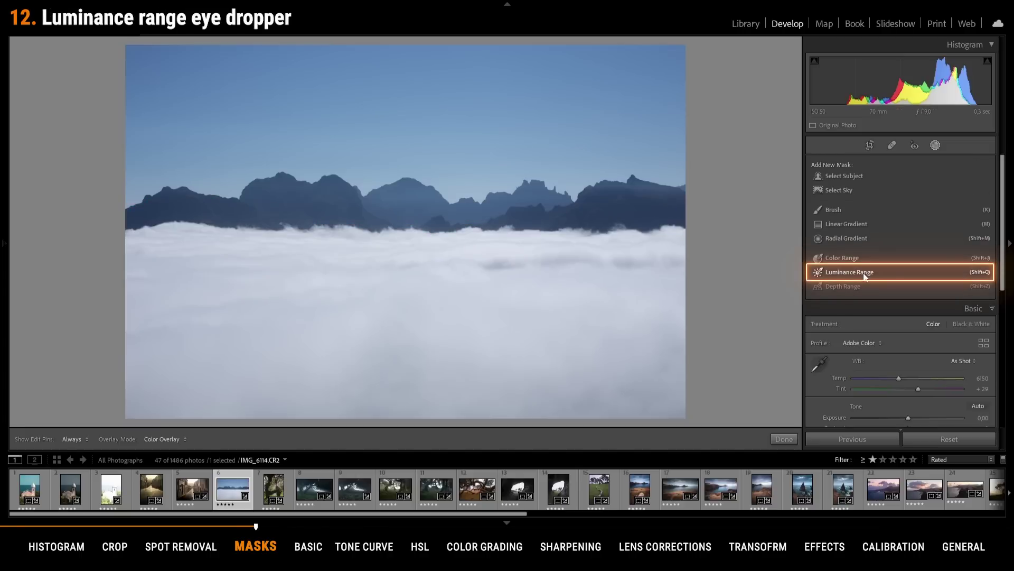
- Add a luminance-range mask of the dark mountains, subtracting a linear gradient over the sky
left_click(864, 273)
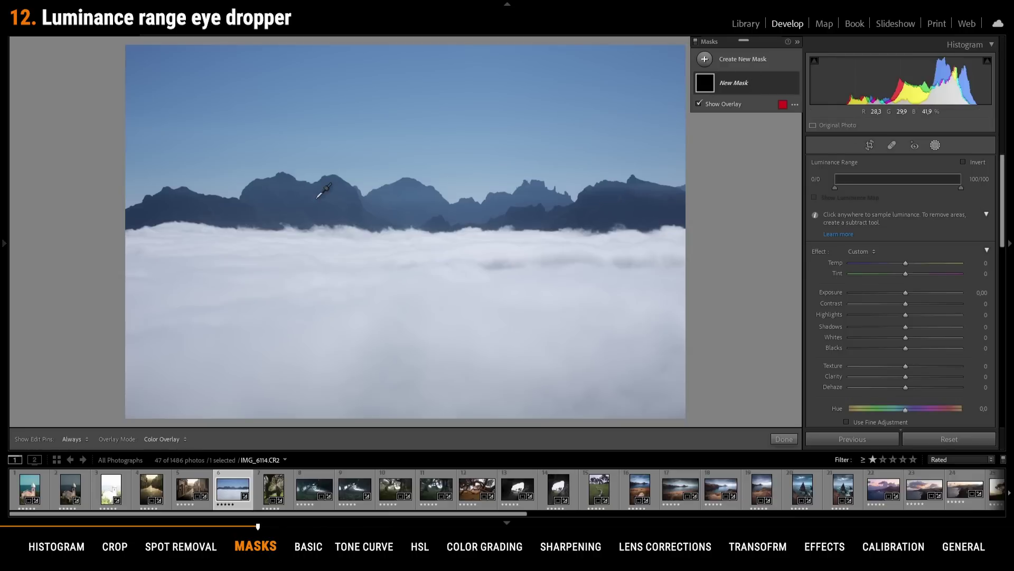
left_click(238, 209)
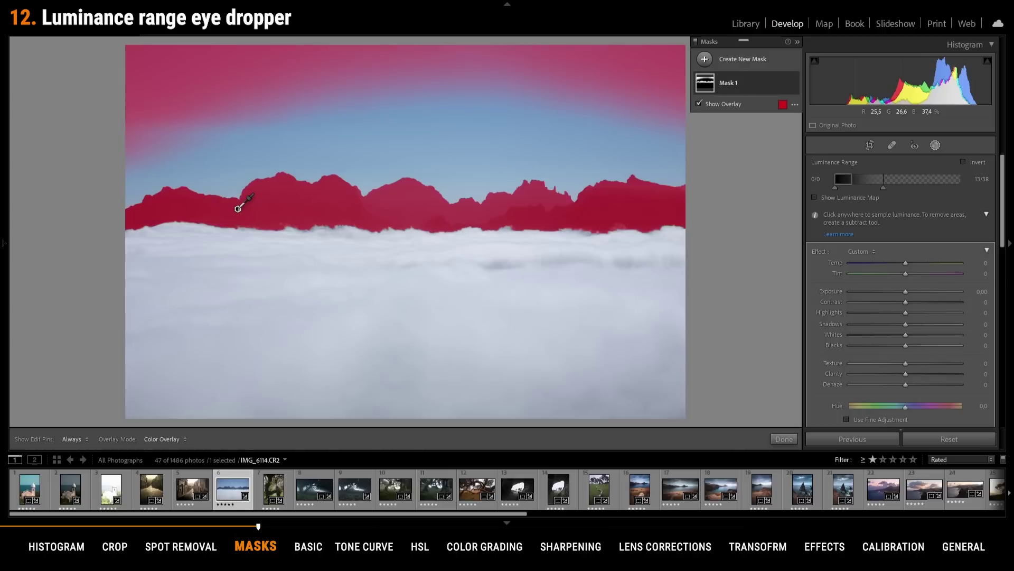
mouse_move(740, 90)
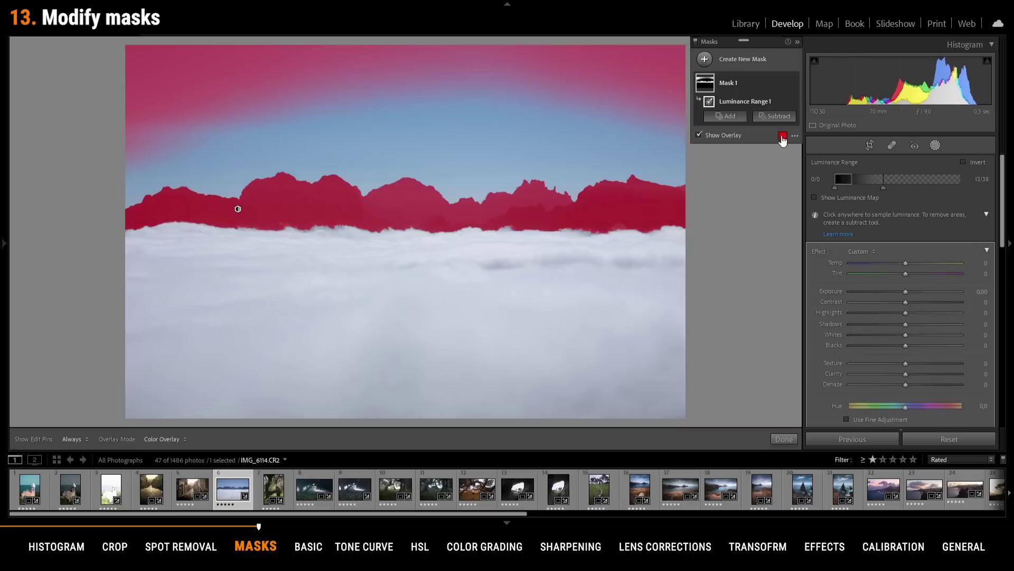
left_click(781, 117)
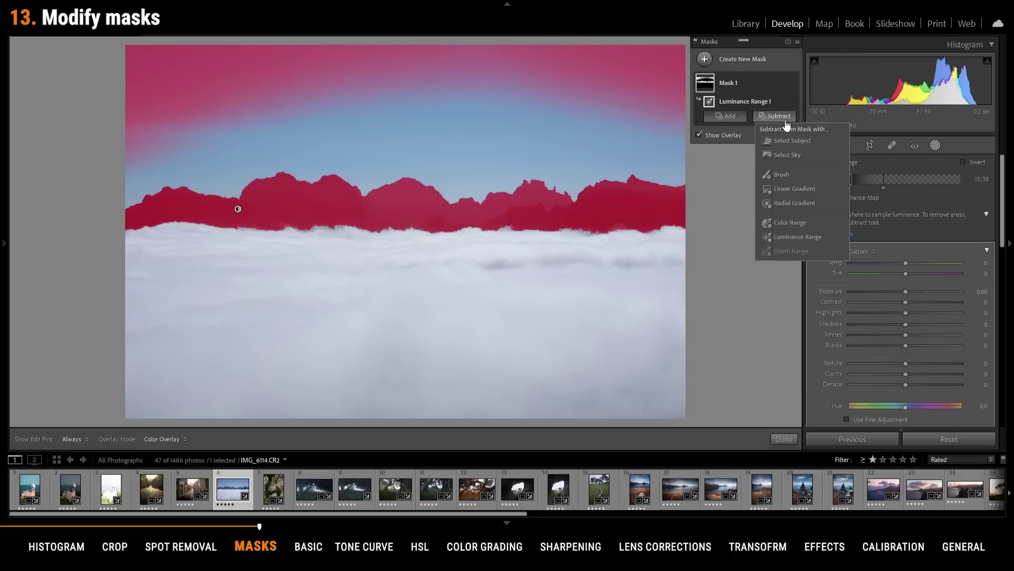
left_click(798, 189)
left_click_drag(393, 130, 434, 204)
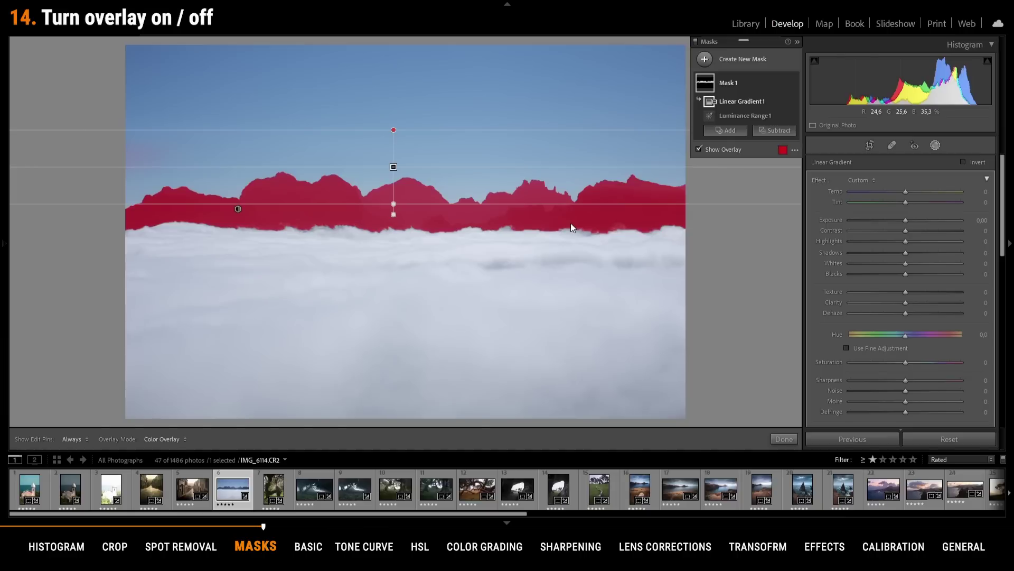
key("o")
key("o")
key("o")
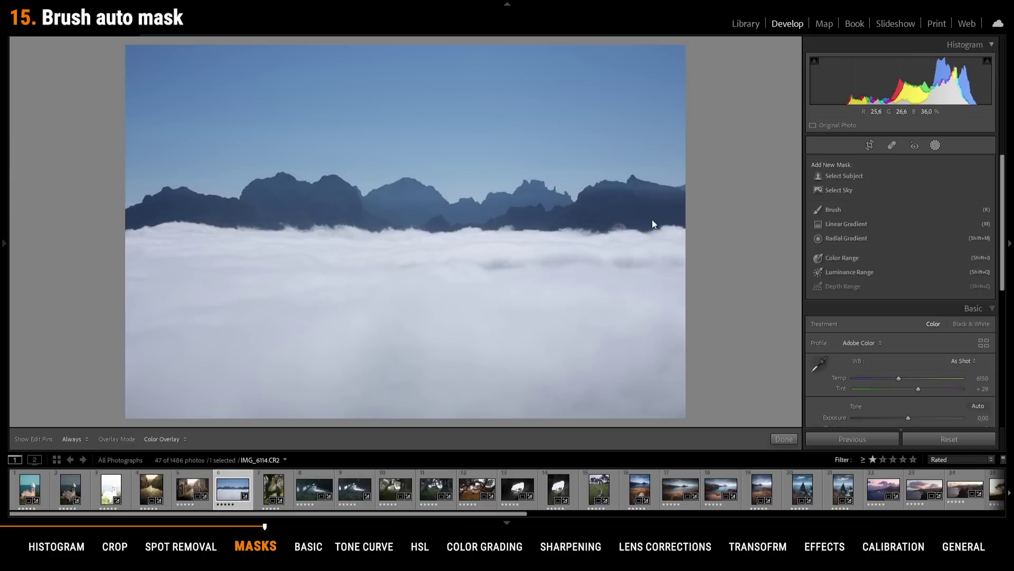
- Paint an auto-masked brush stroke across the left mountain ridge
left_click(833, 209)
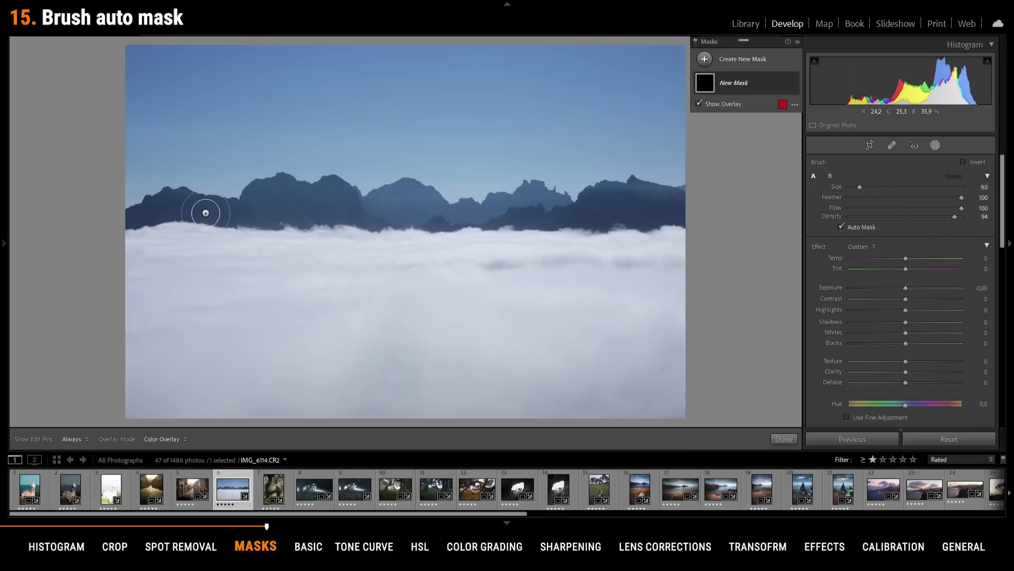
mouse_move(181, 215)
left_mouse_down()
mouse_move(257, 217)
mouse_move(267, 205)
mouse_move(302, 211)
mouse_move(298, 202)
mouse_move(484, 217)
mouse_move(616, 202)
mouse_move(671, 213)
mouse_move(594, 211)
mouse_move(631, 195)
mouse_move(559, 206)
left_mouse_up()
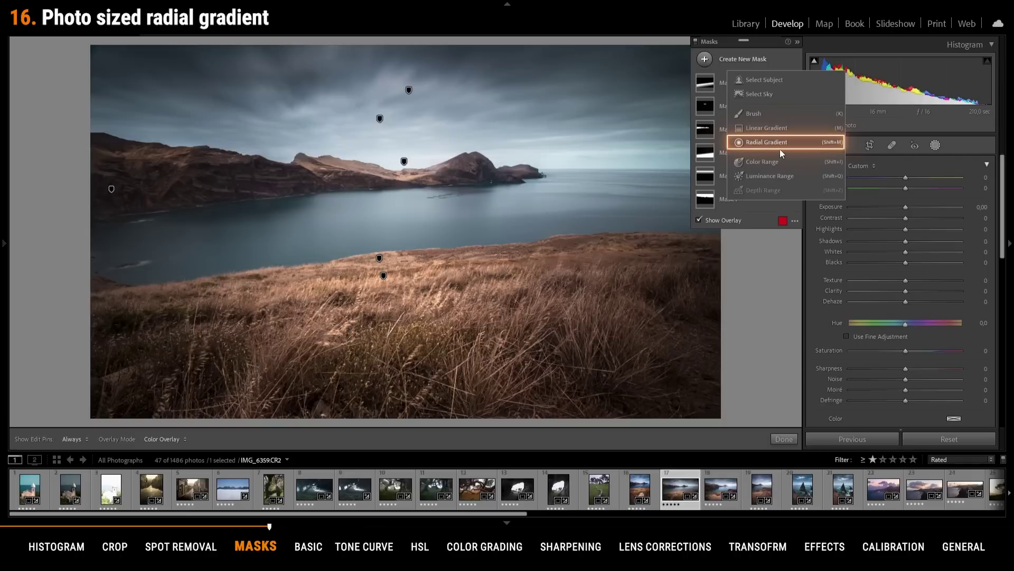
- Add a photo-filling radial gradient, invert it, and set its Exposure to -0.72
left_click(781, 153)
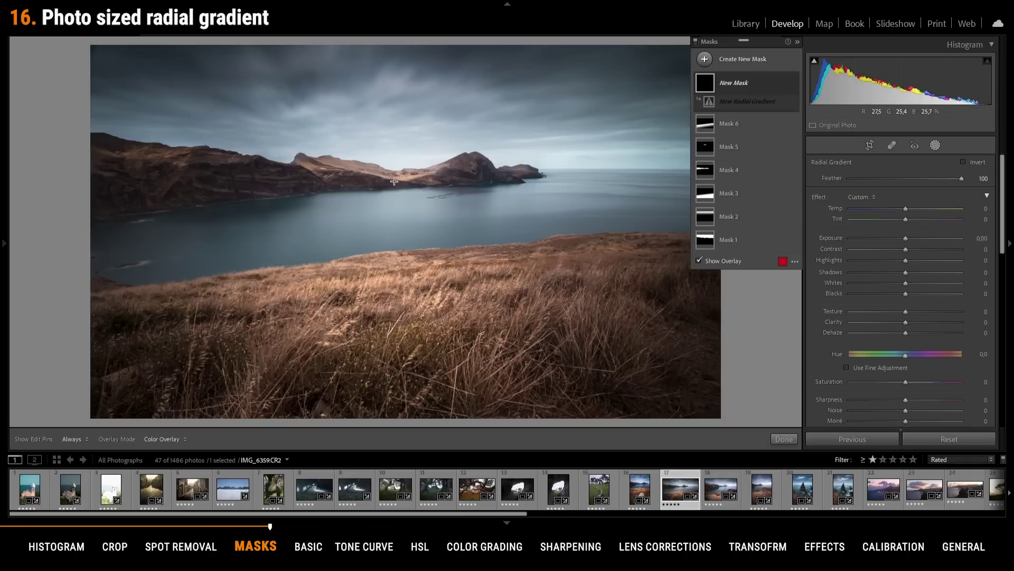
double_click(411, 191, "ctrl")
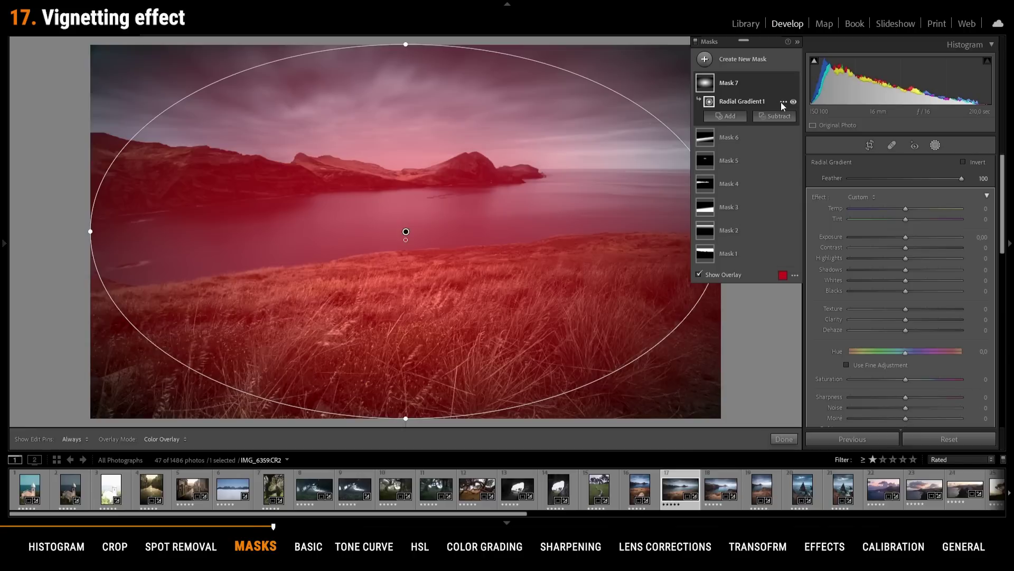
left_click(783, 103)
left_click(792, 136)
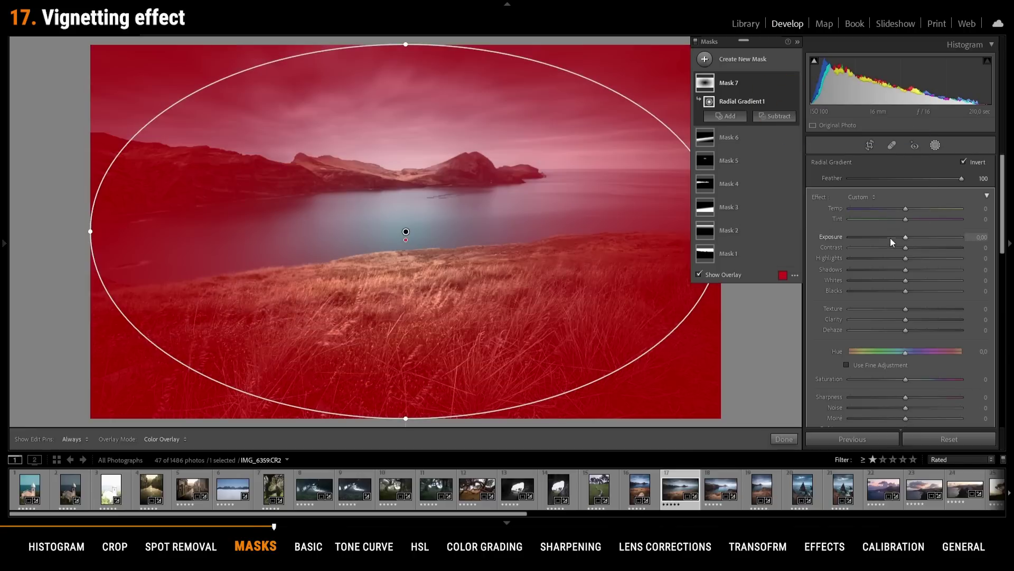
left_click(895, 242)
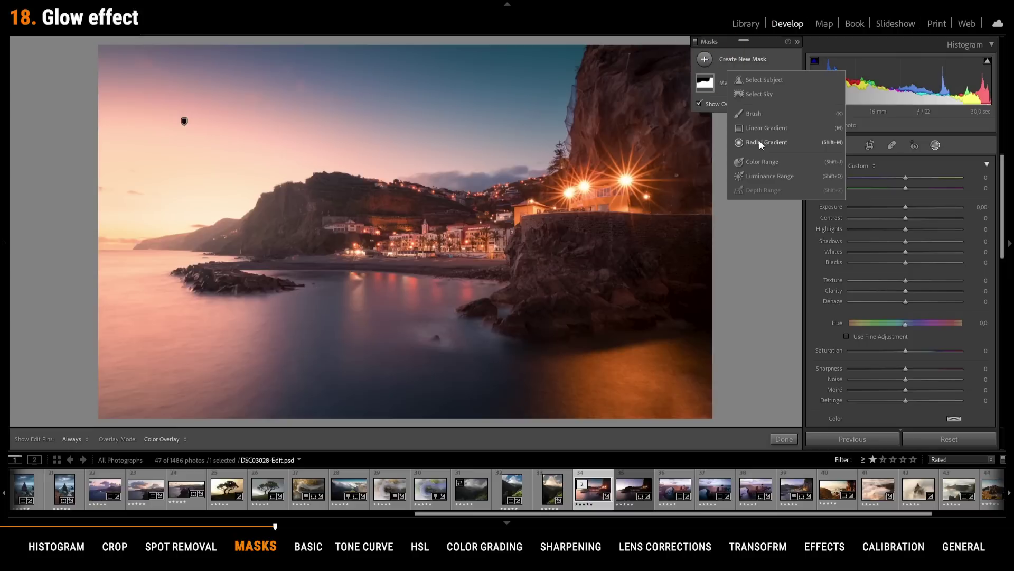
- Place a rotated radial gradient over the left sunset sky with Blacks 100 and Dehaze -60
left_click(759, 144)
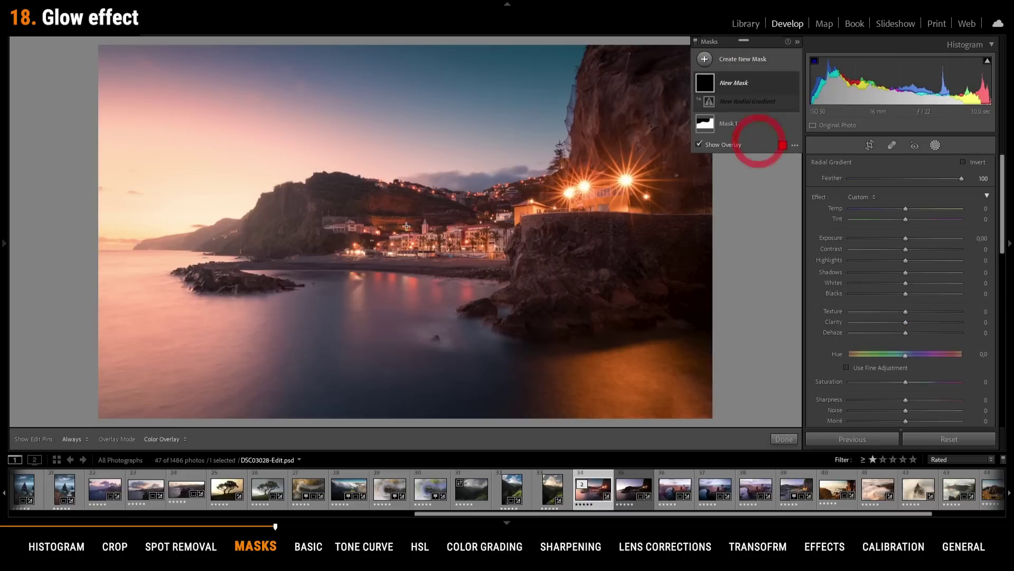
left_click_drag(180, 191, 303, 258)
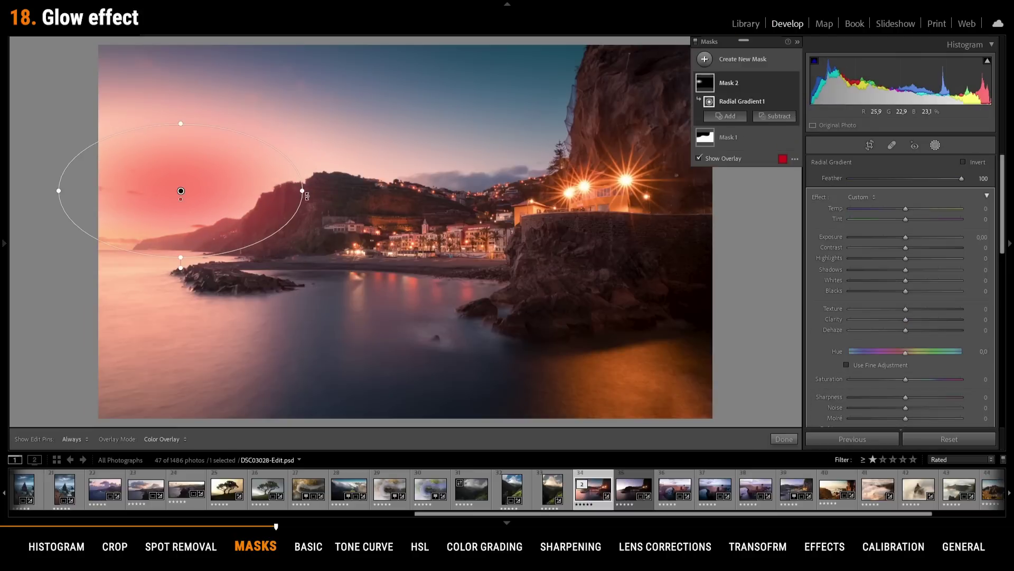
left_click_drag(309, 193, 315, 176)
left_click_drag(170, 199, 174, 204)
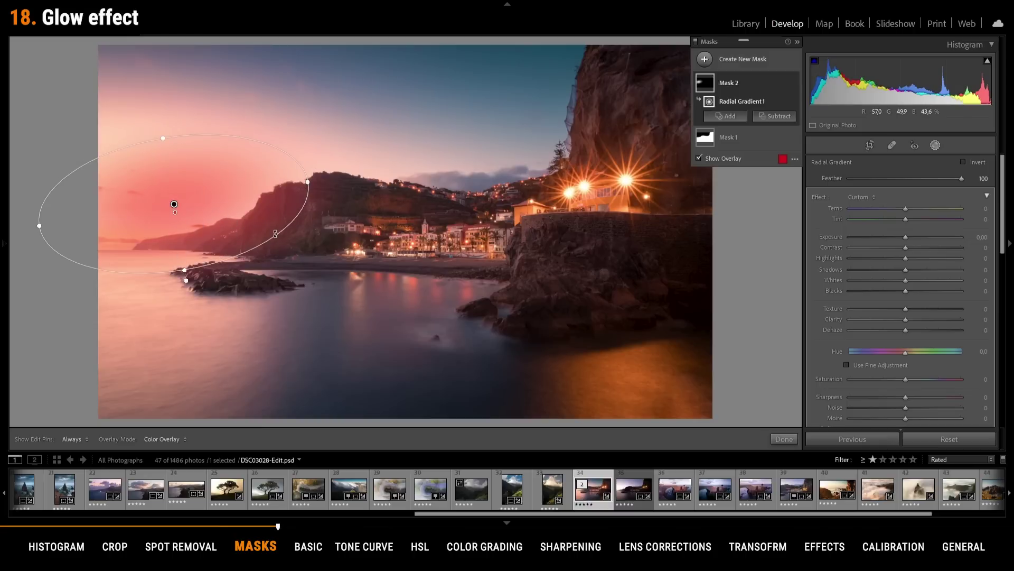
left_click_drag(906, 291, 967, 301)
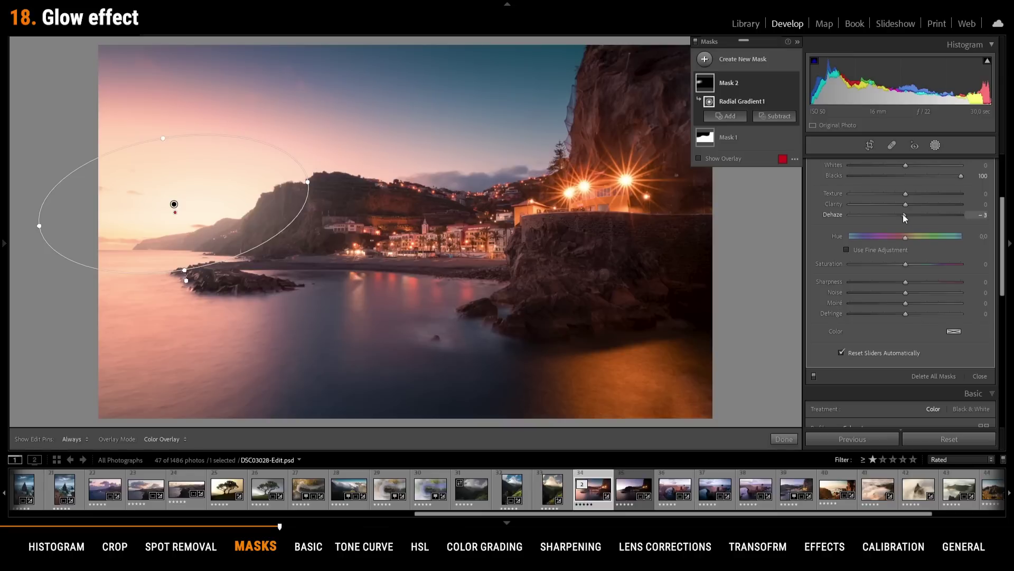
left_click_drag(902, 214, 850, 209)
- Add a Color Range mask to the green valley photo by sampling its blue sky
scroll(827, 328, "up", 3)
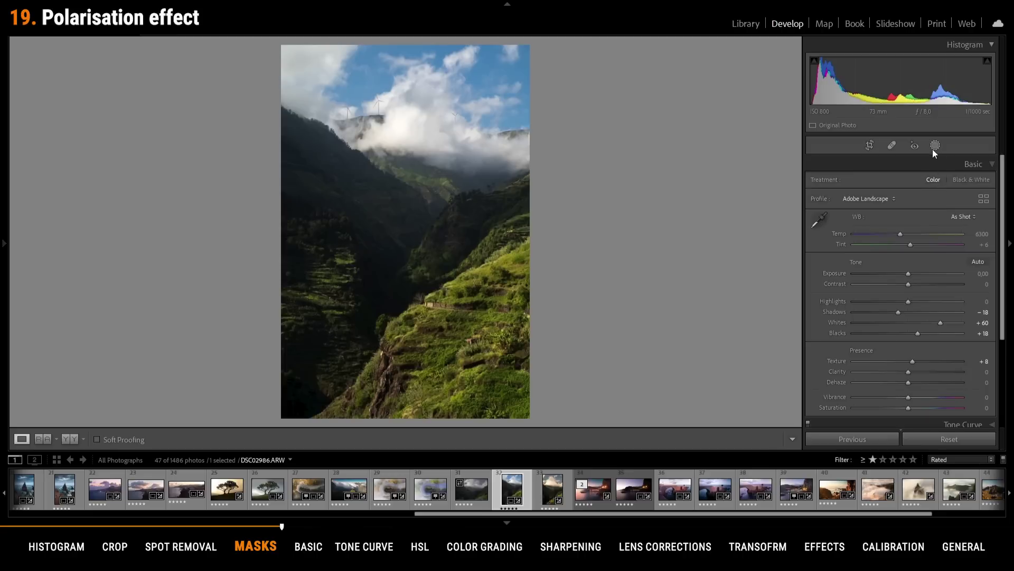
left_click(934, 148)
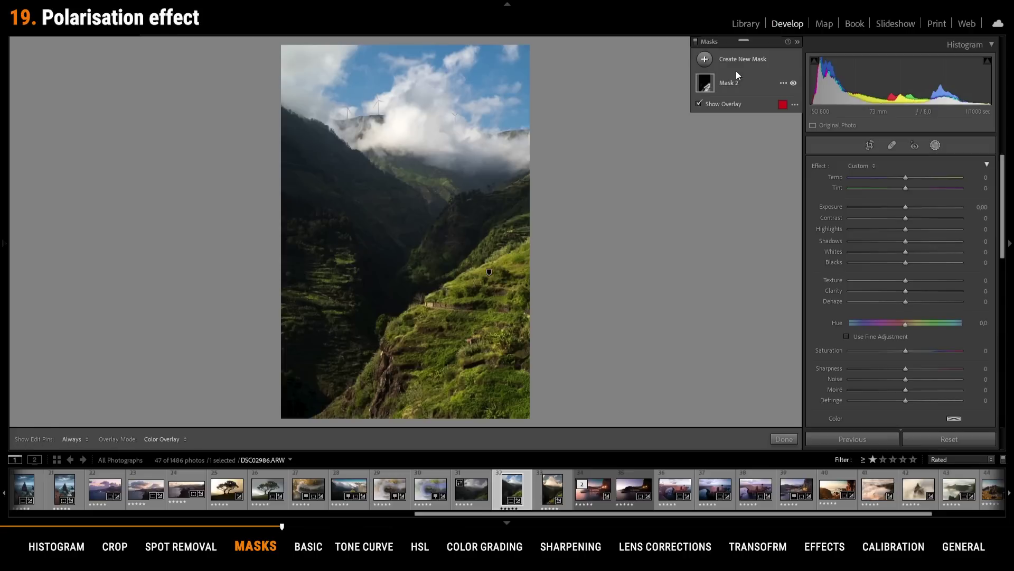
left_click(704, 59)
left_click(779, 160)
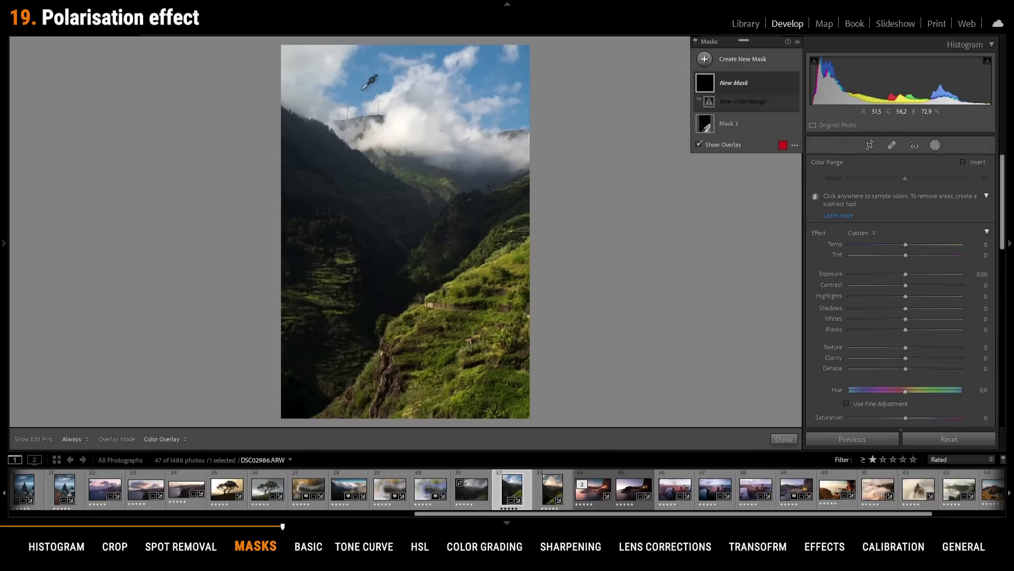
left_click(374, 83)
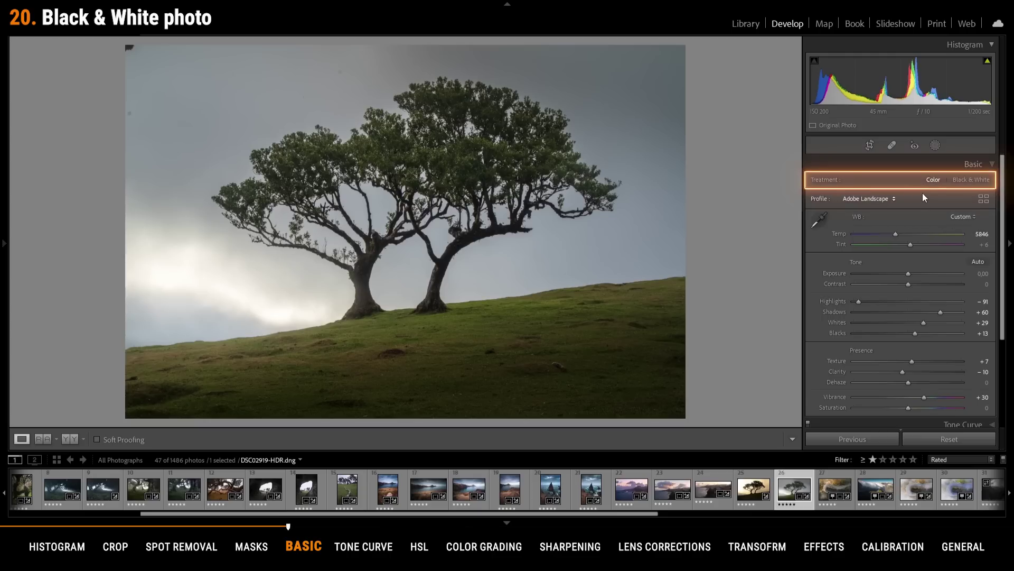
- Convert the tree photo to Black & White, apply Artistic 03, and swing its Amount from 200 to 0
left_click(969, 181)
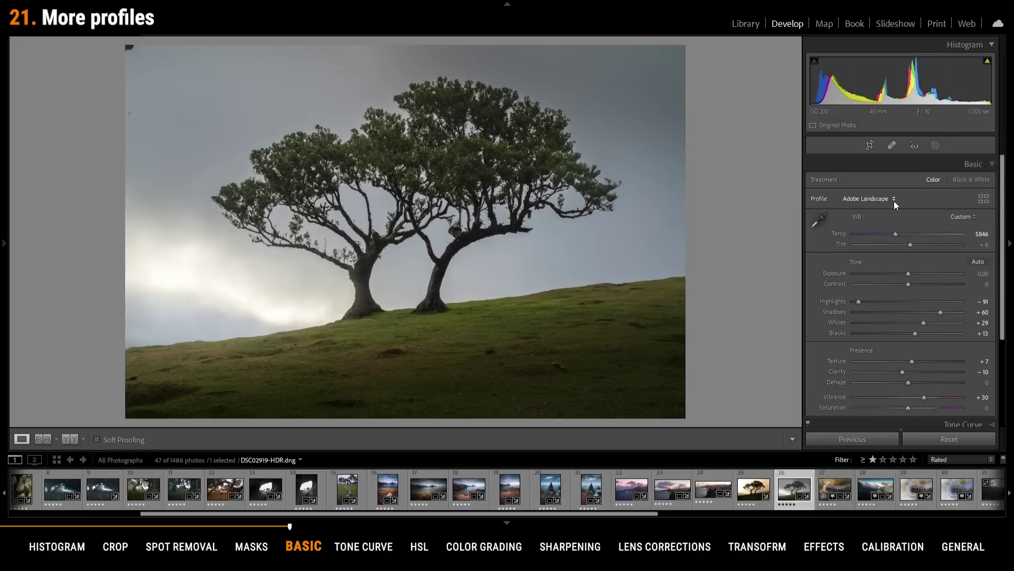
left_click(894, 199)
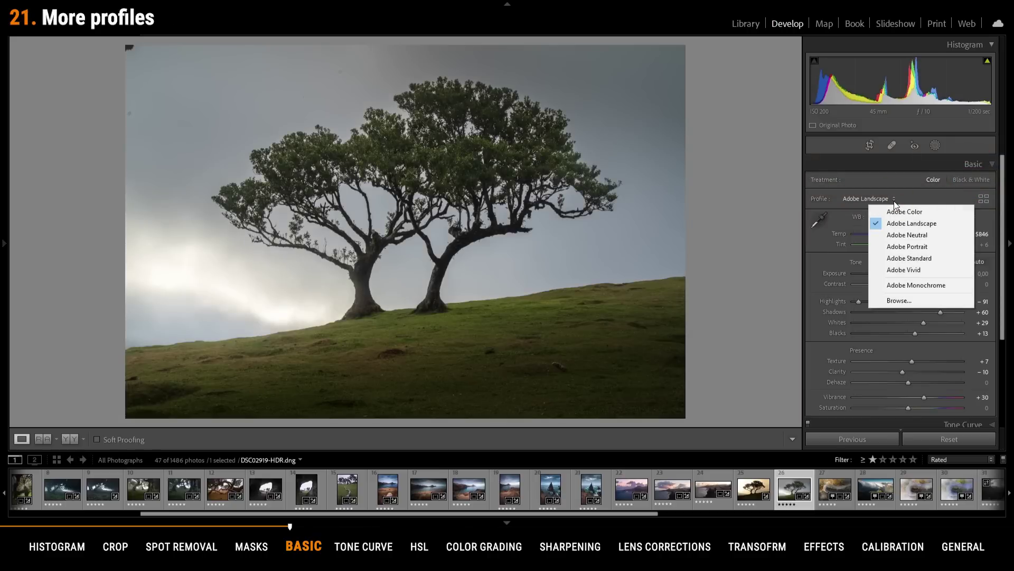
left_click(911, 300)
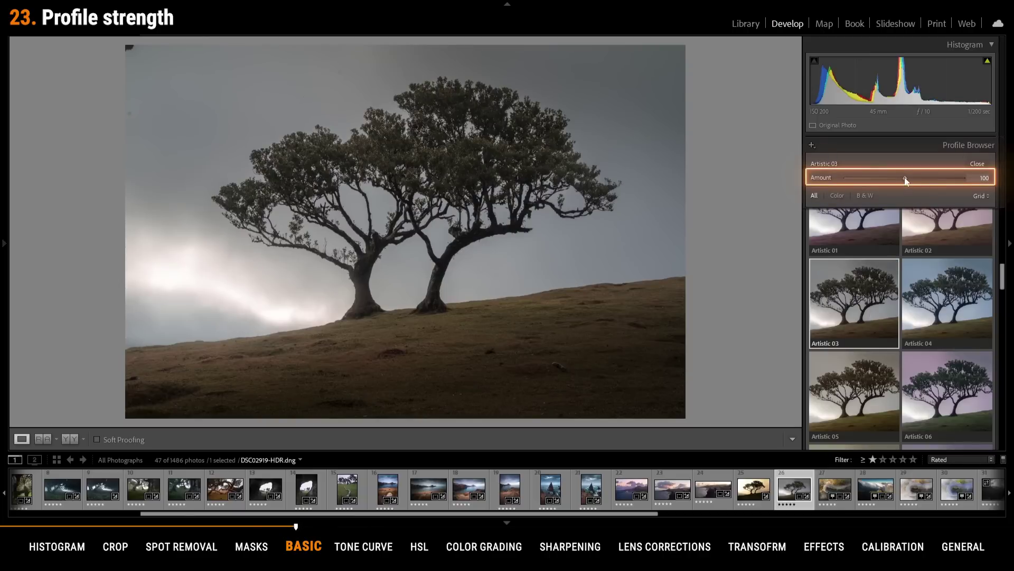
left_click_drag(906, 180, 963, 180)
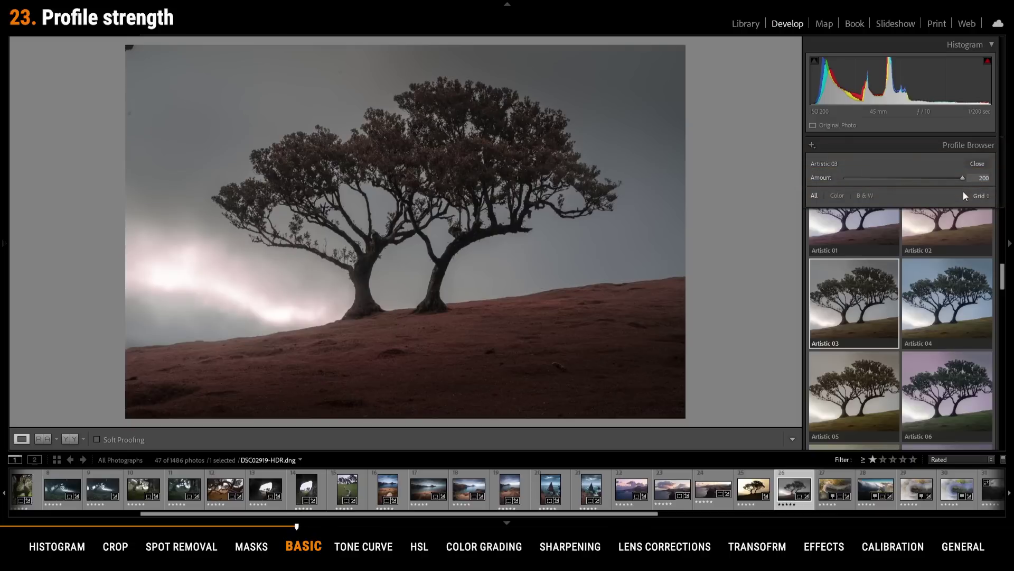
left_click_drag(962, 192, 819, 179)
left_click(830, 179)
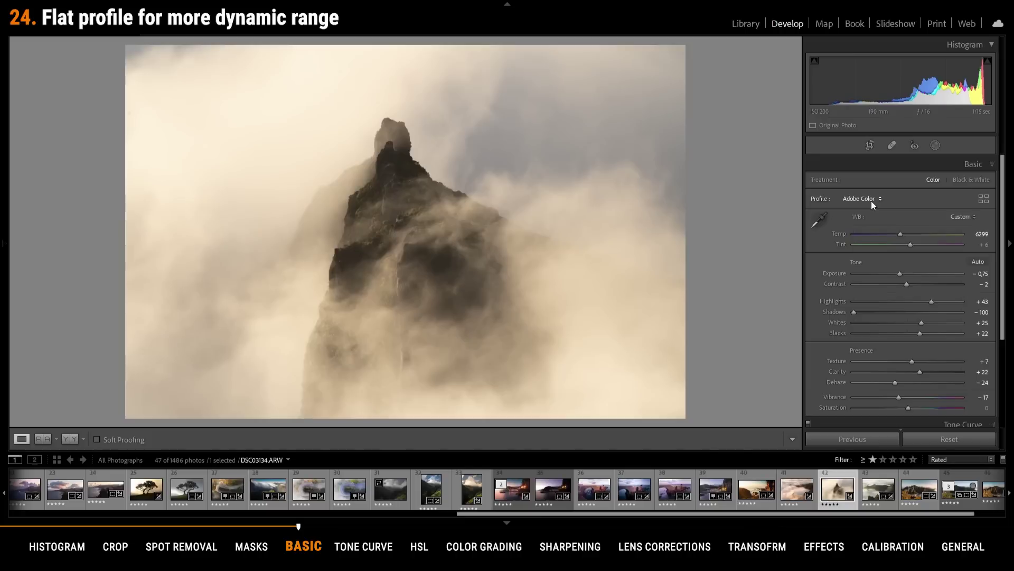
- Give the misty peak the Adobe Neutral profile and sample a neutral tone with the WB eyedropper
left_click(871, 200)
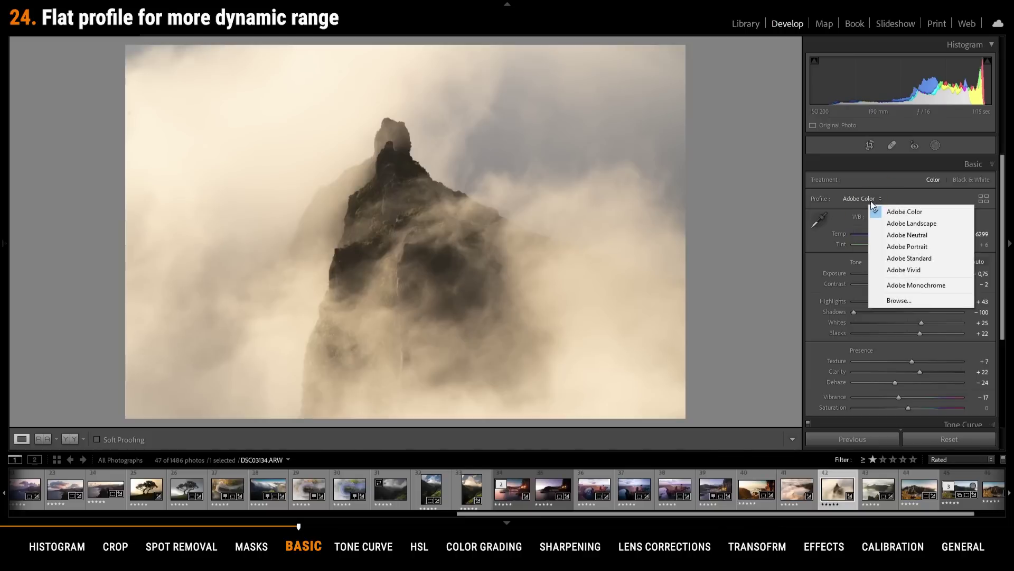
left_click(902, 235)
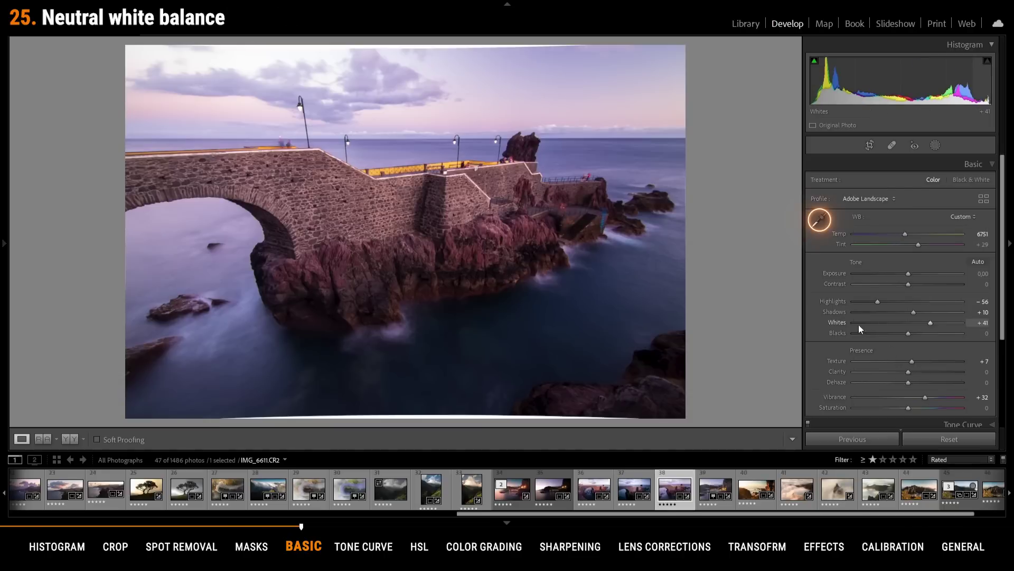
left_click(826, 226)
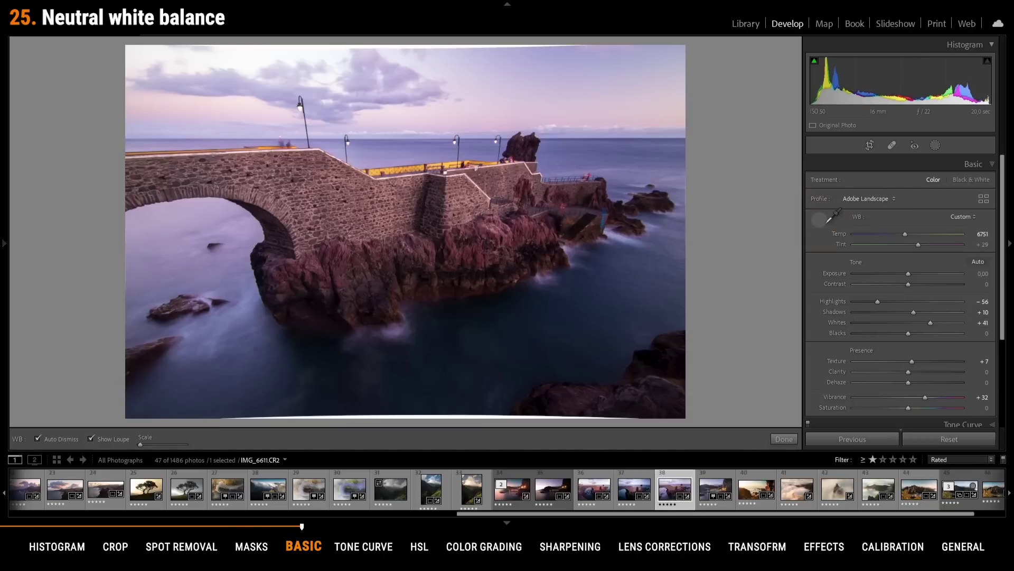
left_click(289, 207)
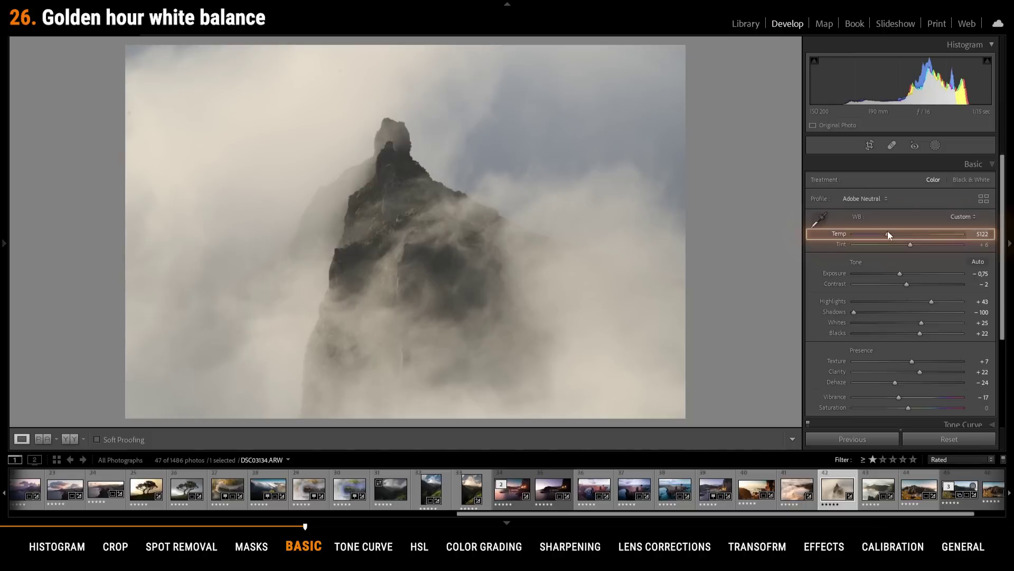
- Adjust white balance Temp through 4927 and 6732, settling at 7561
left_click_drag(888, 235, 886, 236)
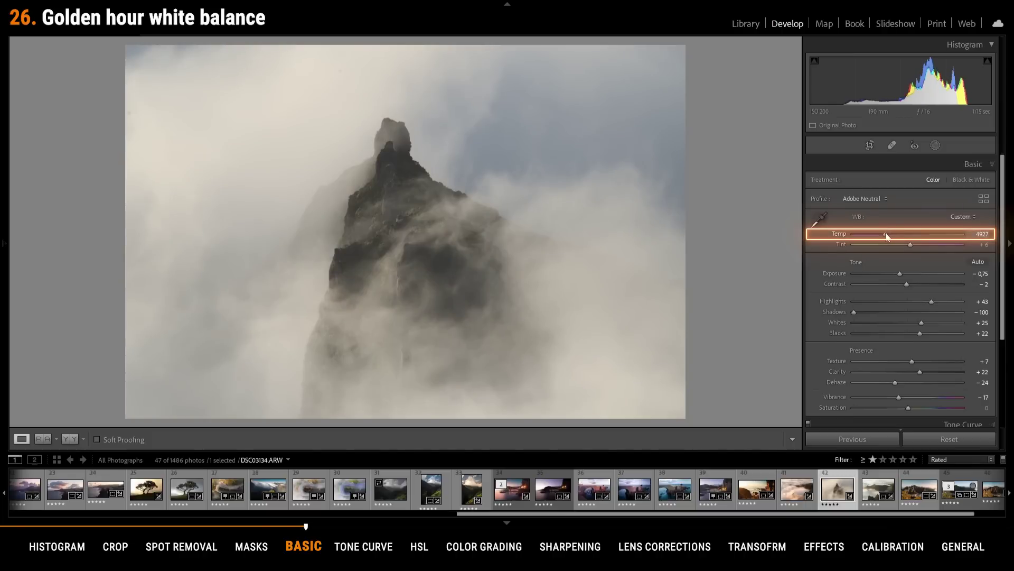
left_click_drag(885, 237, 921, 243)
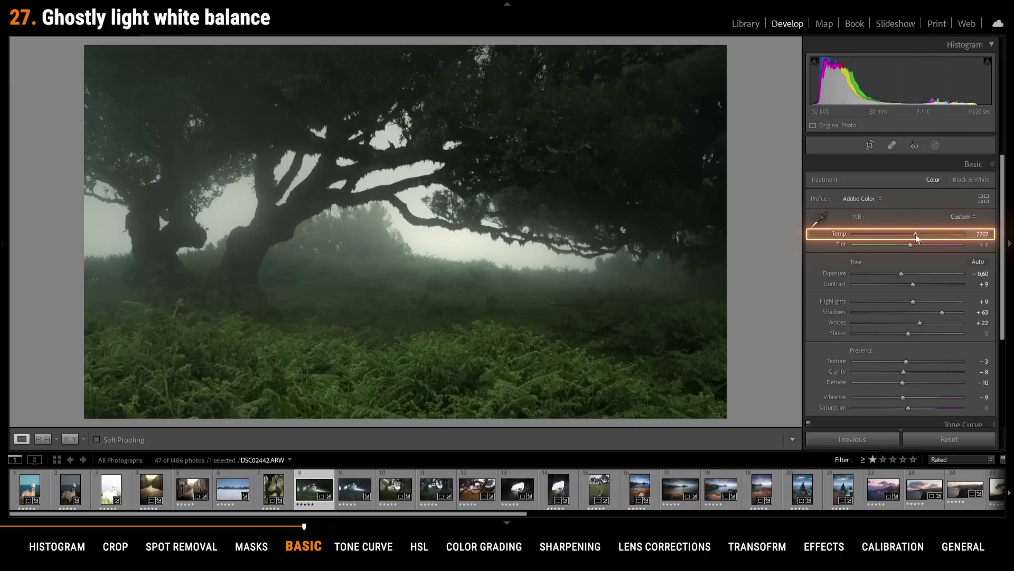
left_click_drag(916, 238, 884, 231)
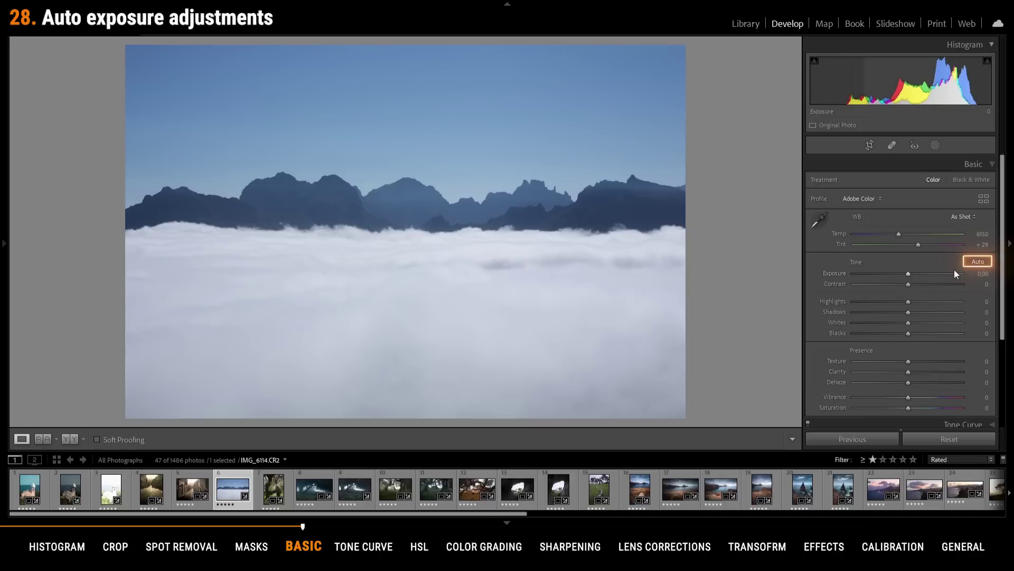
- Auto-set the cloud-sea photo's tones, then auto-set its Whites and Blacks levels
left_click(983, 265)
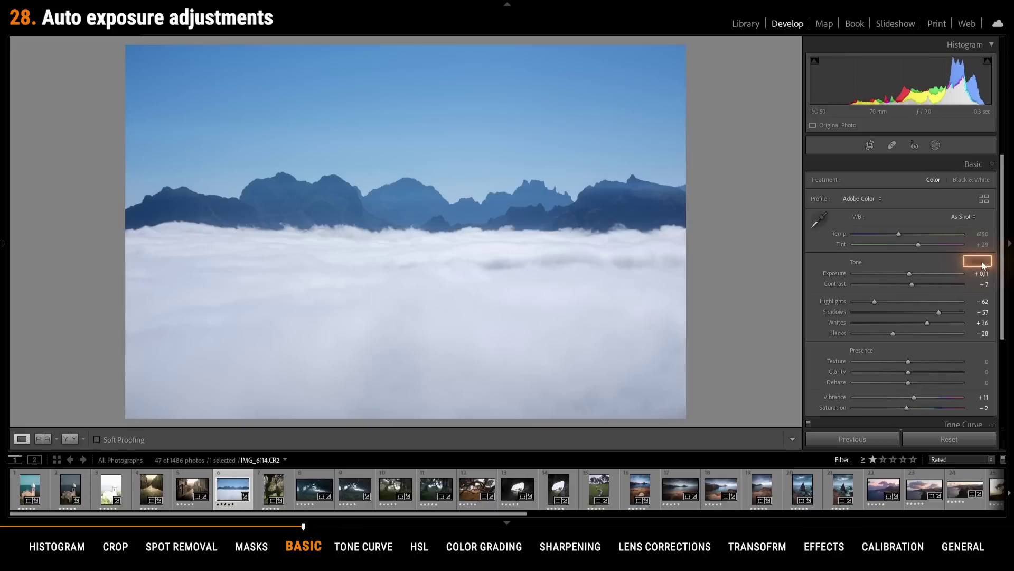
double_click(927, 323, "shift")
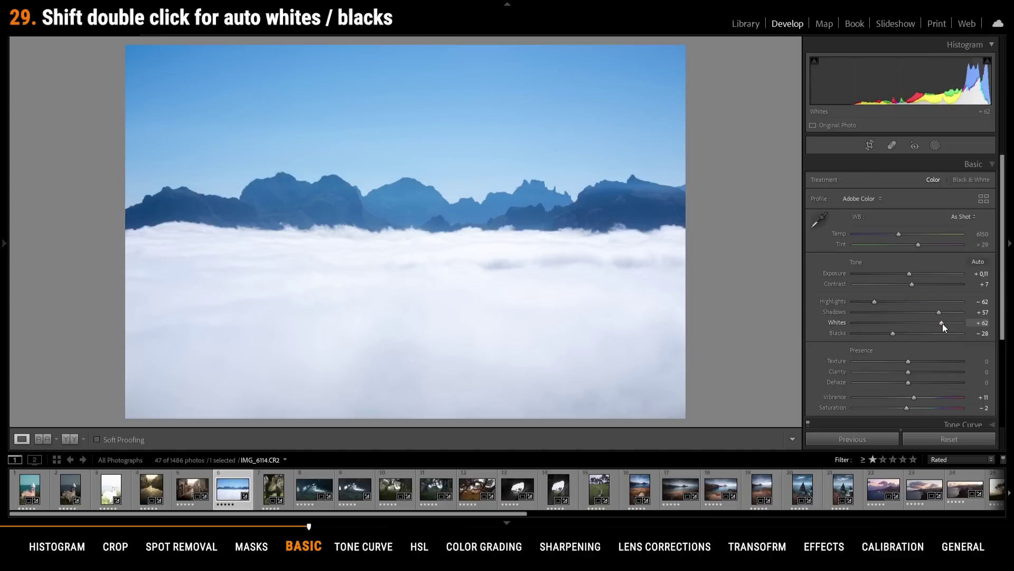
double_click(892, 333, "shift")
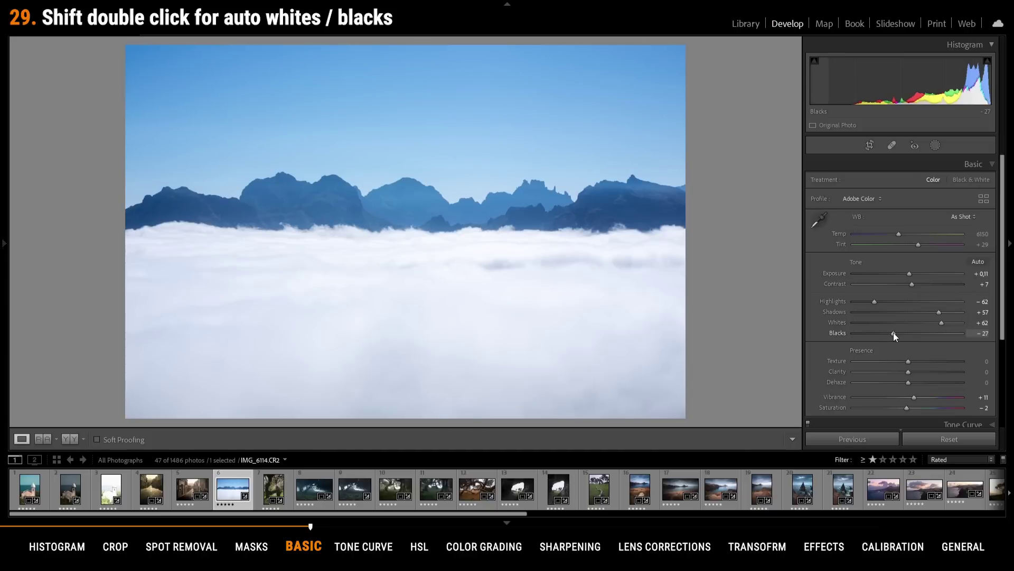
- Lower Blacks to -47 and raise Whites toward +72 while previewing clipping with Alt
left_click_drag(893, 334, 855, 333)
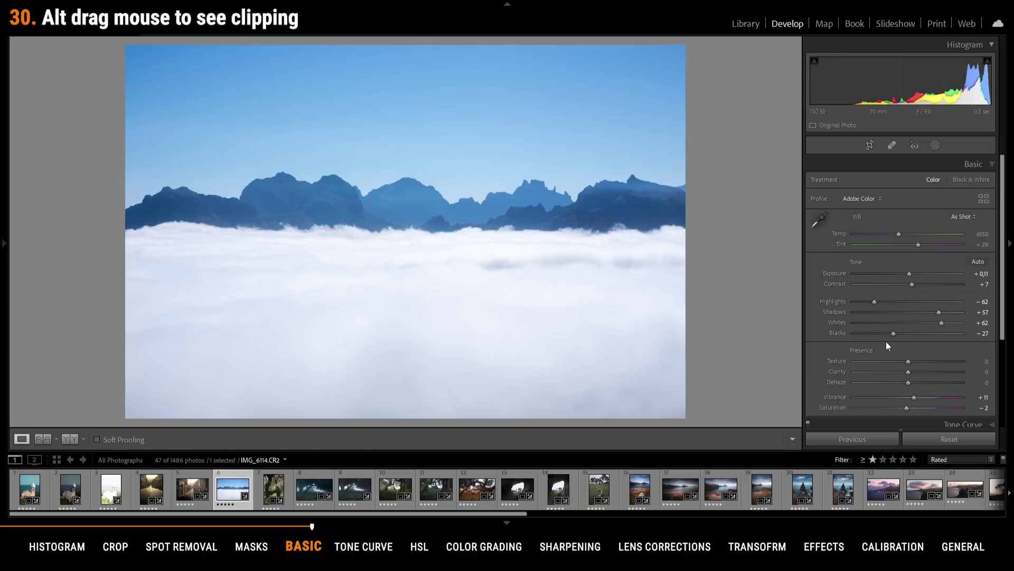
key("alt")
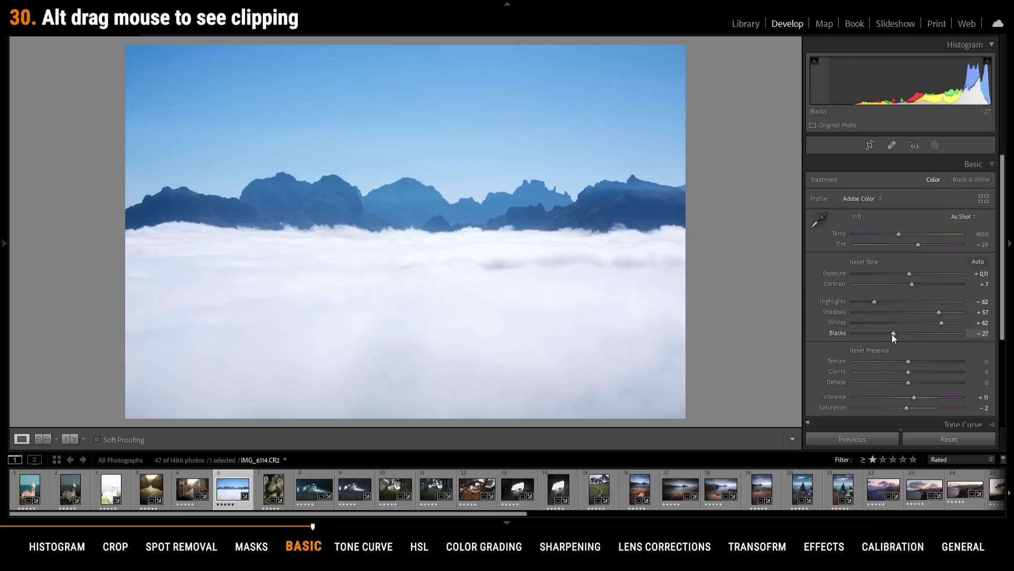
left_click_drag(892, 334, 868, 328)
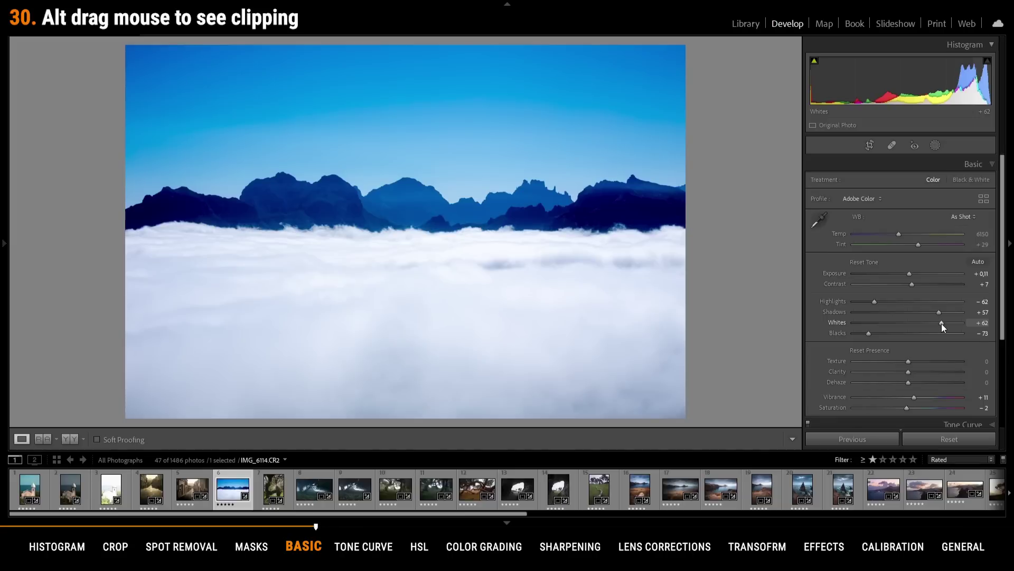
left_click_drag(942, 323, 949, 326)
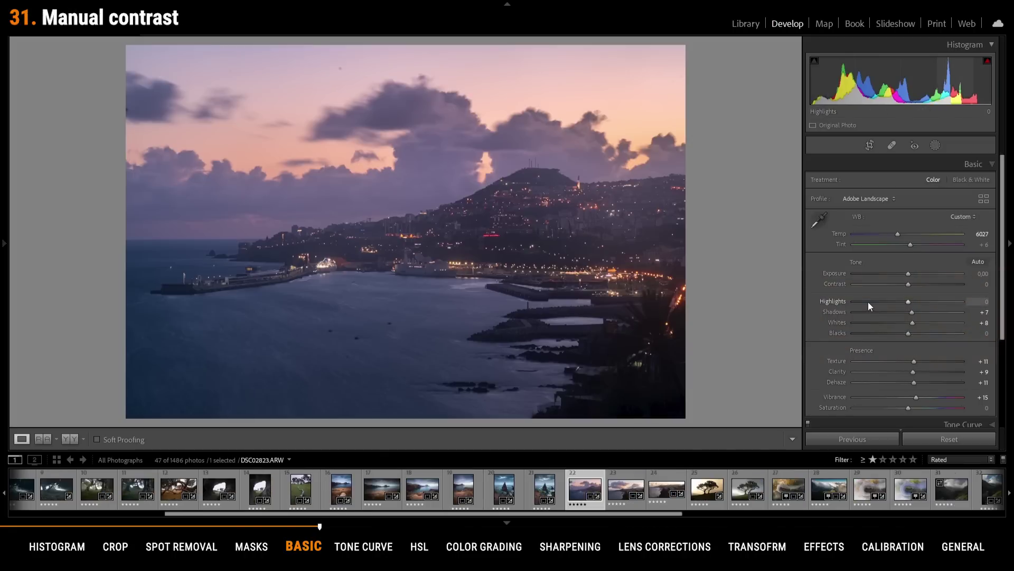
- Raise the harbour photo's Whites to +23, then set the forest photo's Clarity -13 and Dehaze -27
mouse_move(912, 322)
left_mouse_down()
mouse_move(935, 322)
mouse_move(911, 300)
mouse_move(899, 310)
mouse_move(904, 335)
left_mouse_up()
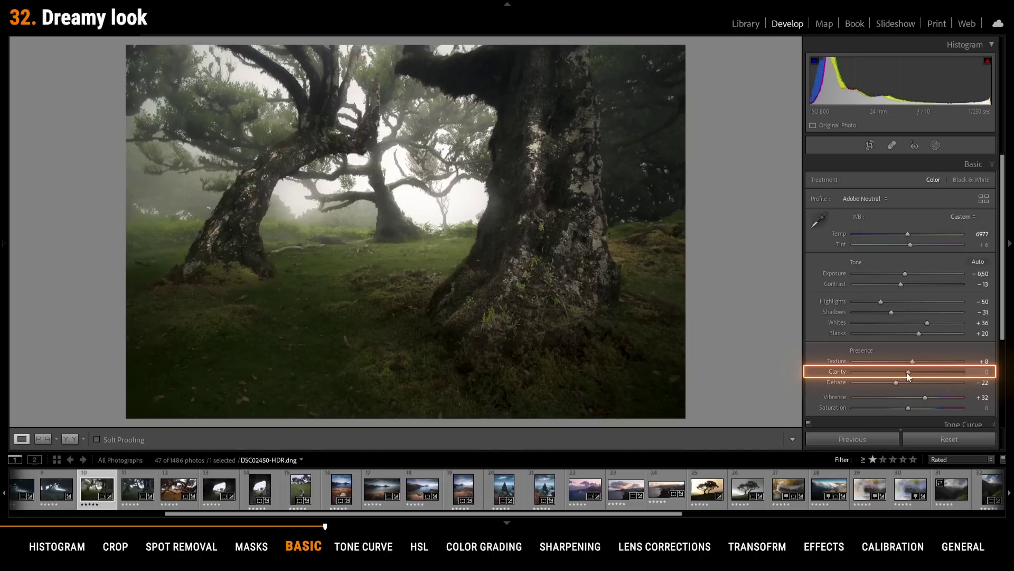
left_click_drag(909, 372, 900, 373)
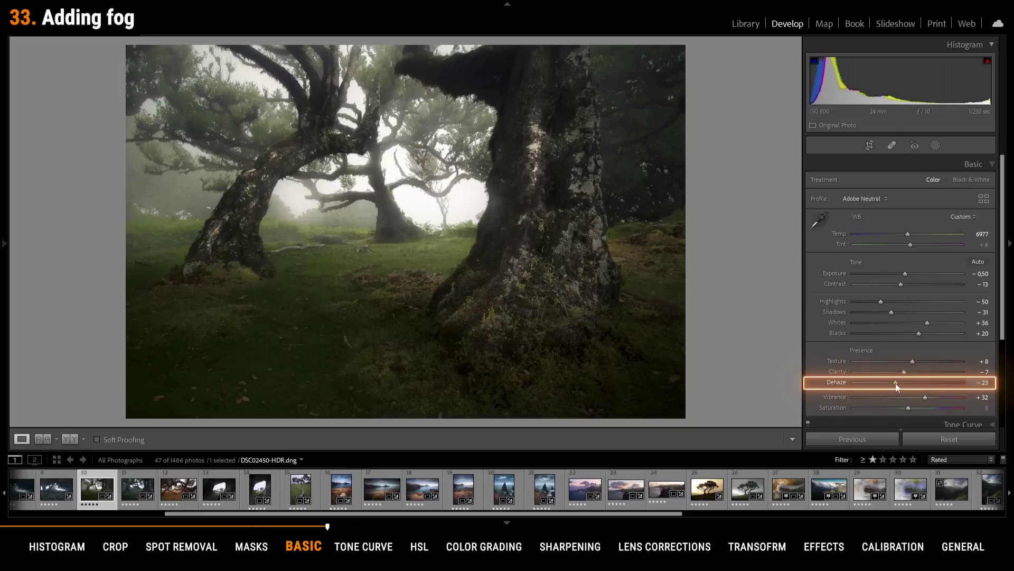
left_click_drag(896, 386, 894, 385)
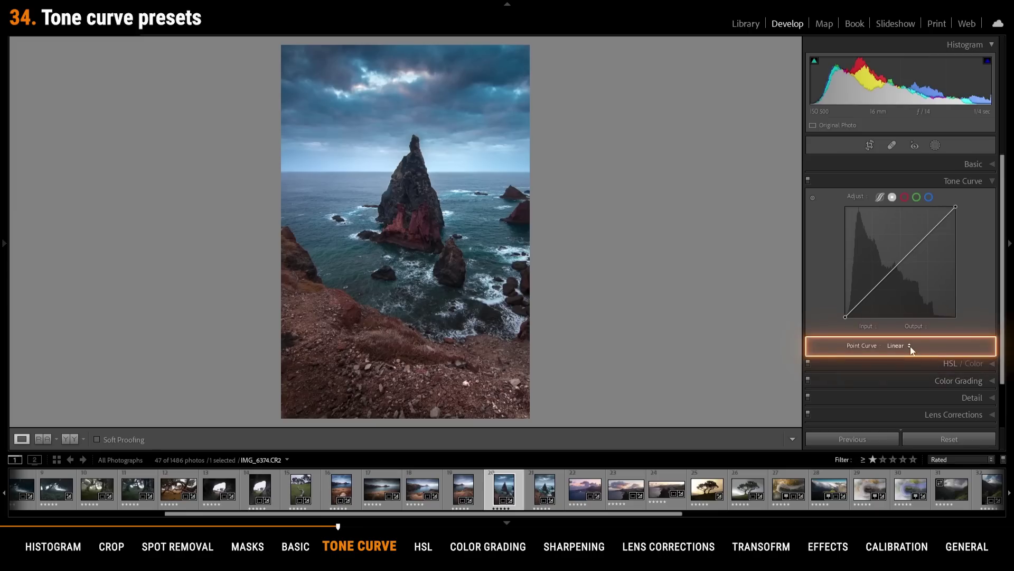
- Apply the Strong Contrast point curve preset to the sea-stack photo, after trying Medium Contrast
left_click(909, 346)
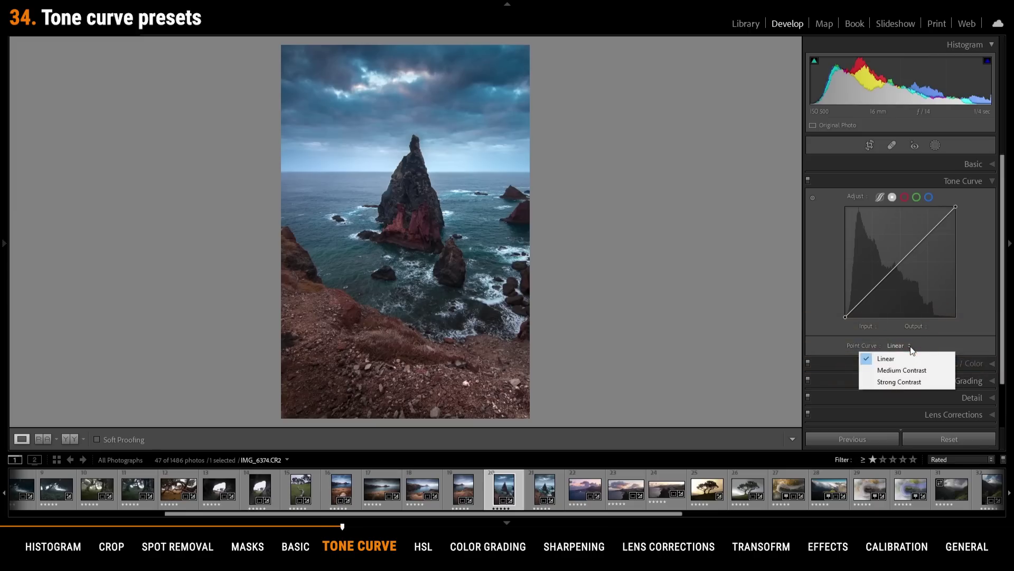
left_click(904, 371)
left_click(898, 344)
left_click(899, 382)
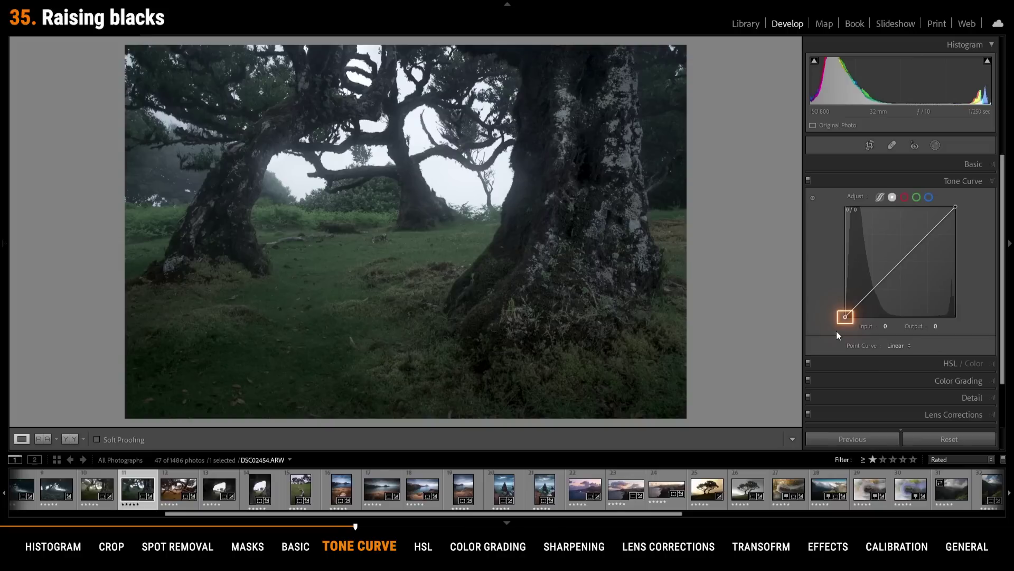
- Lift the forest photo's curve black point to output 9 and move the sunset's red-channel white point to 248
left_click_drag(835, 326, 833, 312)
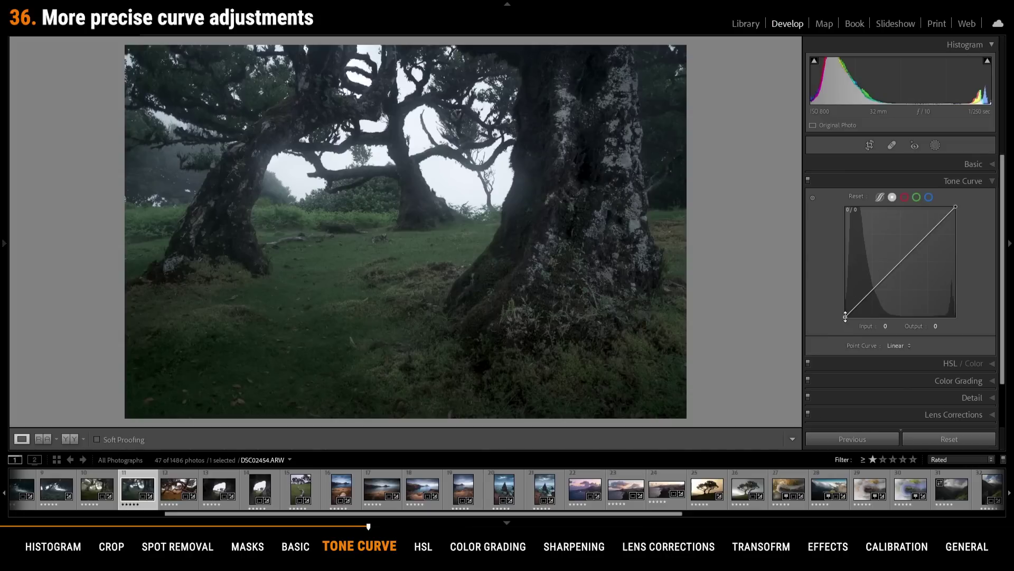
left_click_drag(845, 317, 844, 312)
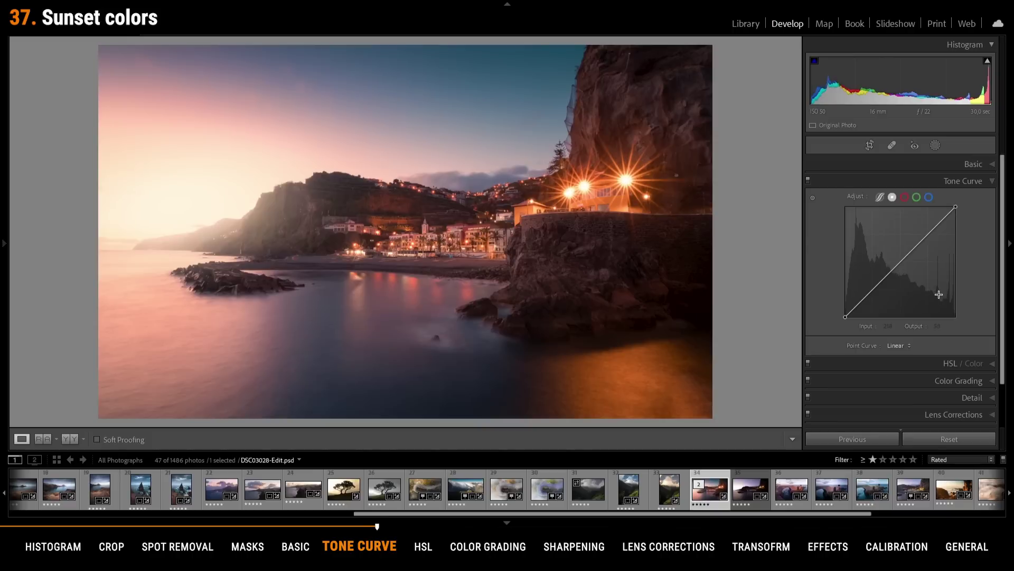
left_click(905, 198)
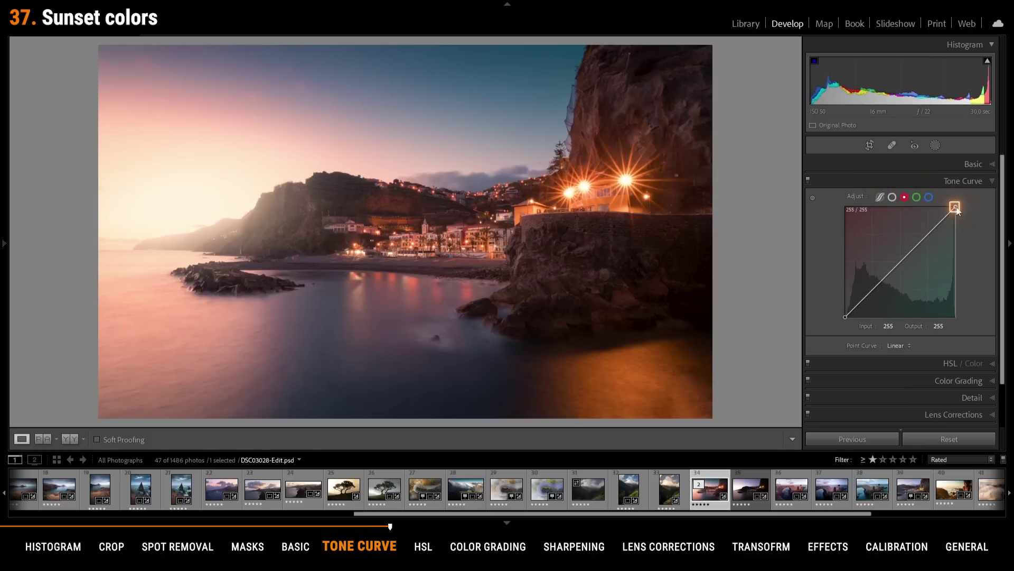
left_click_drag(956, 208, 953, 206)
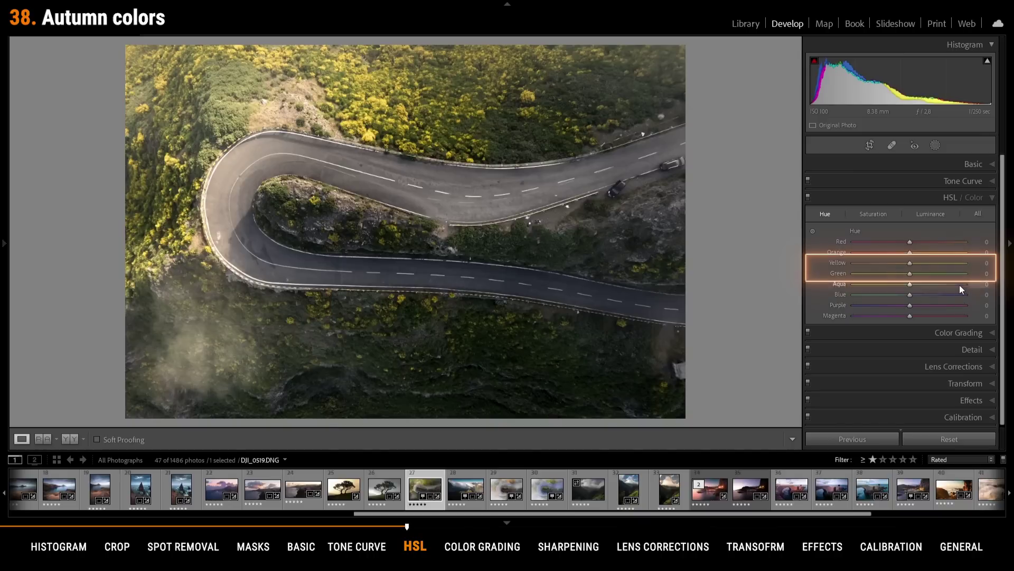
- Shift the road's Green and Yellow hues toward orange; set the valley's Blue luminance -36, Yellow +38
left_click_drag(912, 278, 797, 280)
left_click_drag(907, 263, 845, 265)
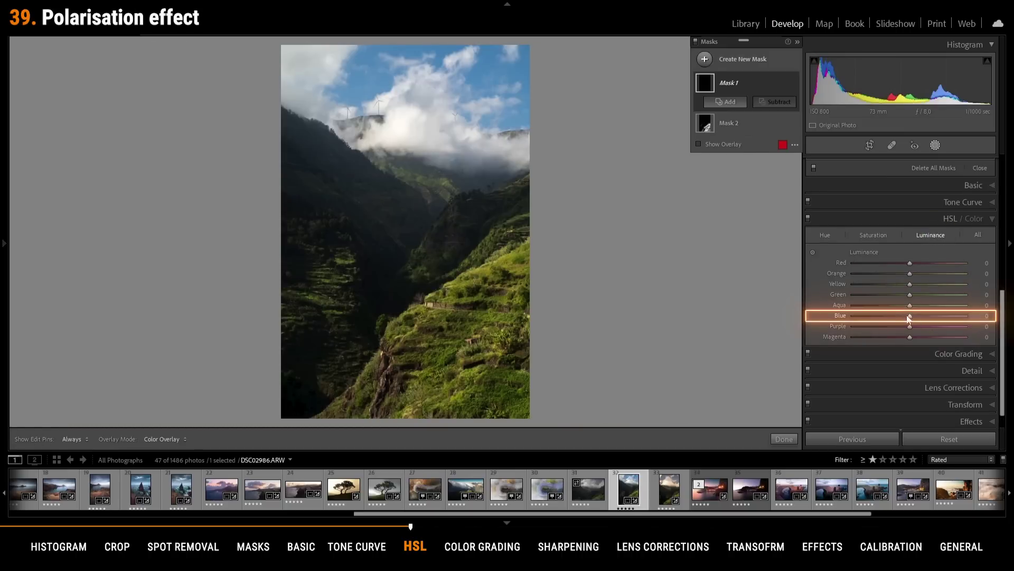
left_click_drag(910, 317, 895, 316)
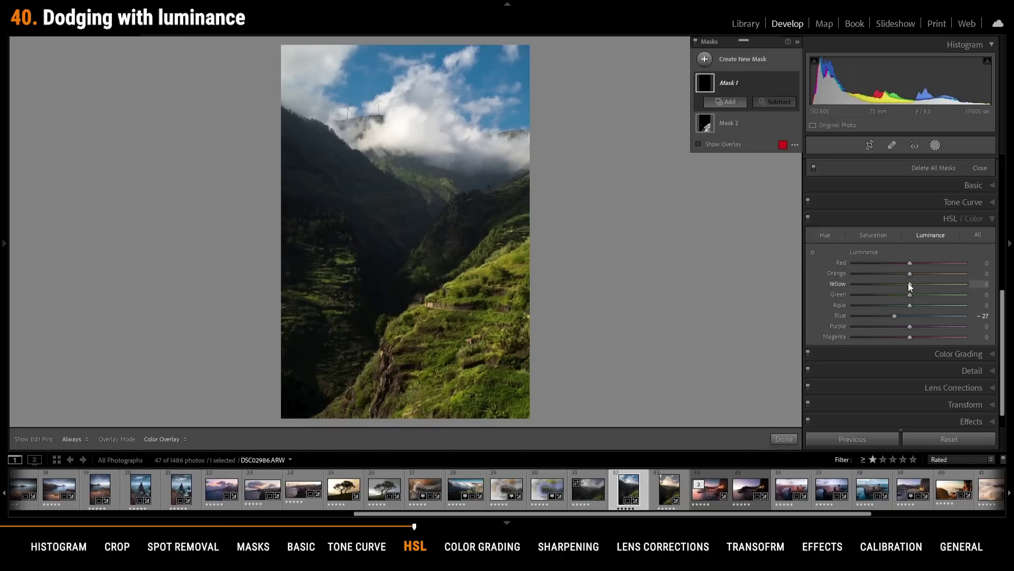
left_click_drag(910, 285, 947, 294)
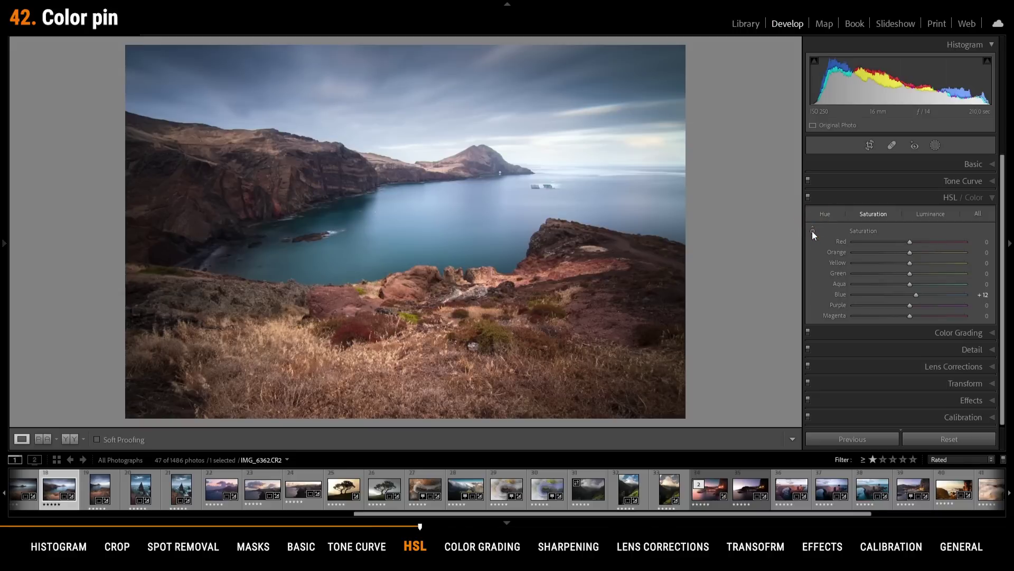
- Boost the bay's dry-grass saturation with the targeted tool, then set the trail photo's Purple hue to -100
left_click(812, 231)
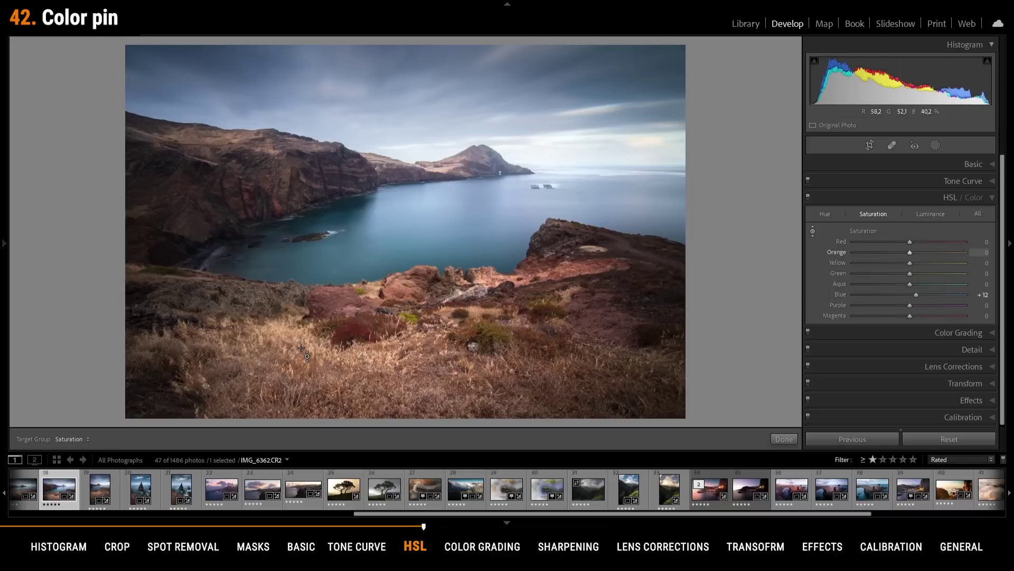
mouse_move(301, 347)
left_mouse_down()
mouse_move(301, 296)
mouse_move(301, 420)
mouse_move(301, 352)
left_mouse_up()
left_click(471, 262)
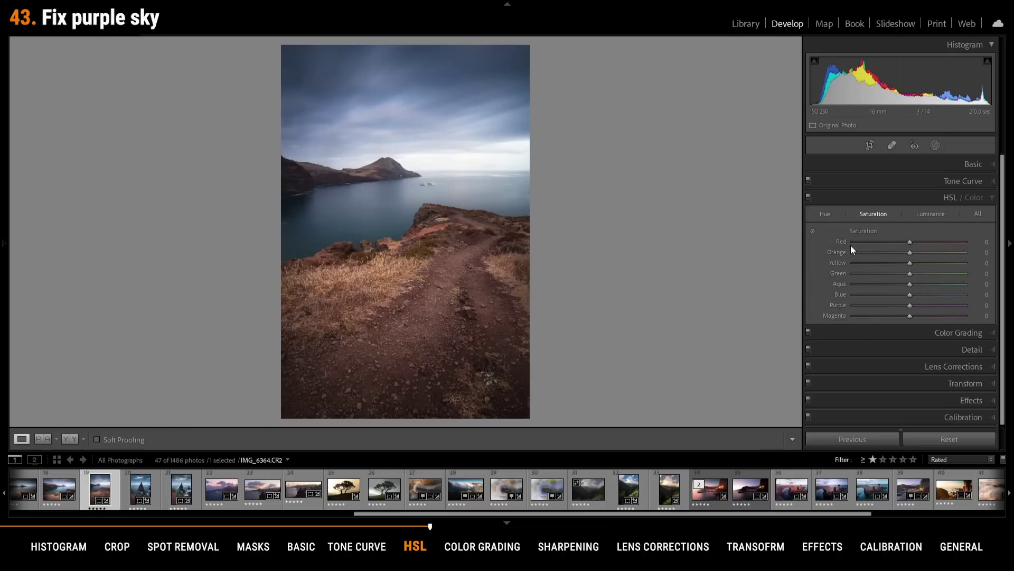
left_click(829, 214)
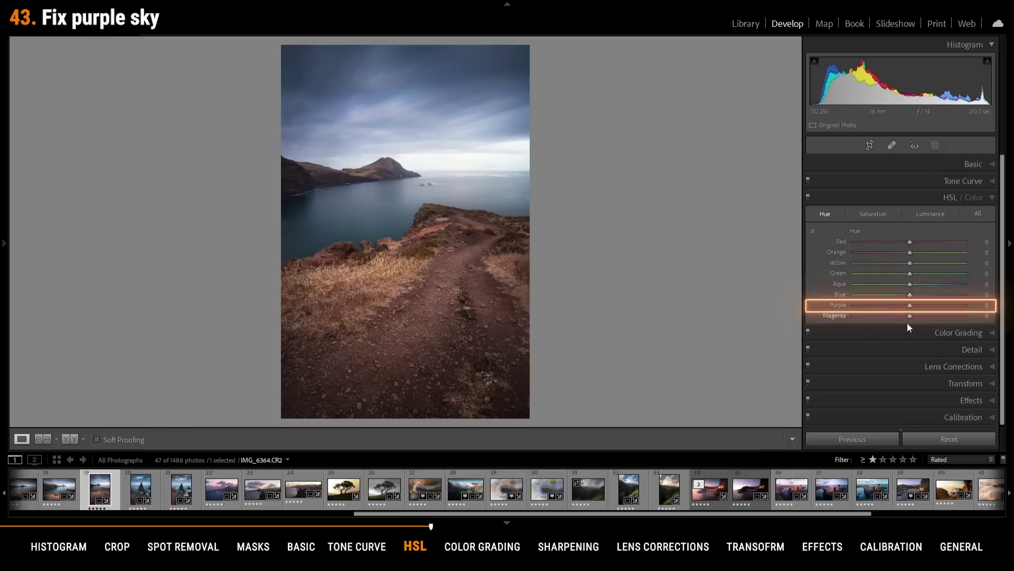
left_click_drag(910, 306, 856, 308)
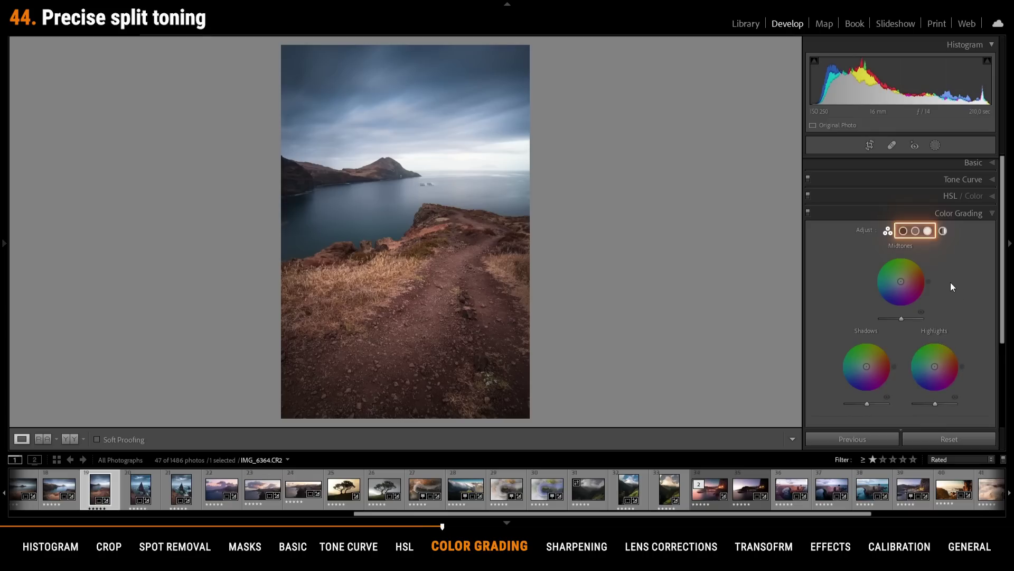
- Grade the sunset town's highlights warm orange and its midtones to a warm hue of 36
left_click(904, 232)
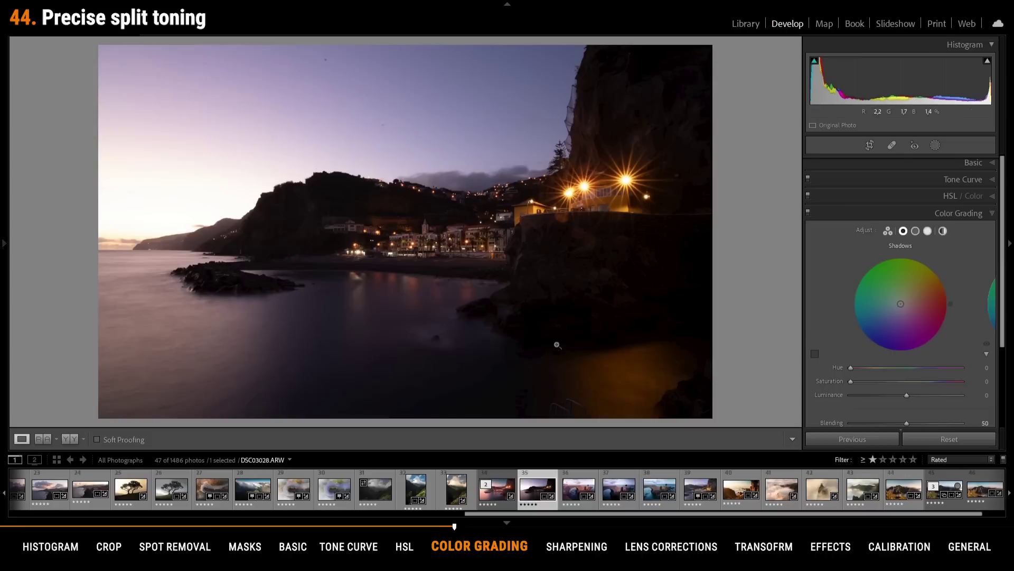
left_click(928, 231)
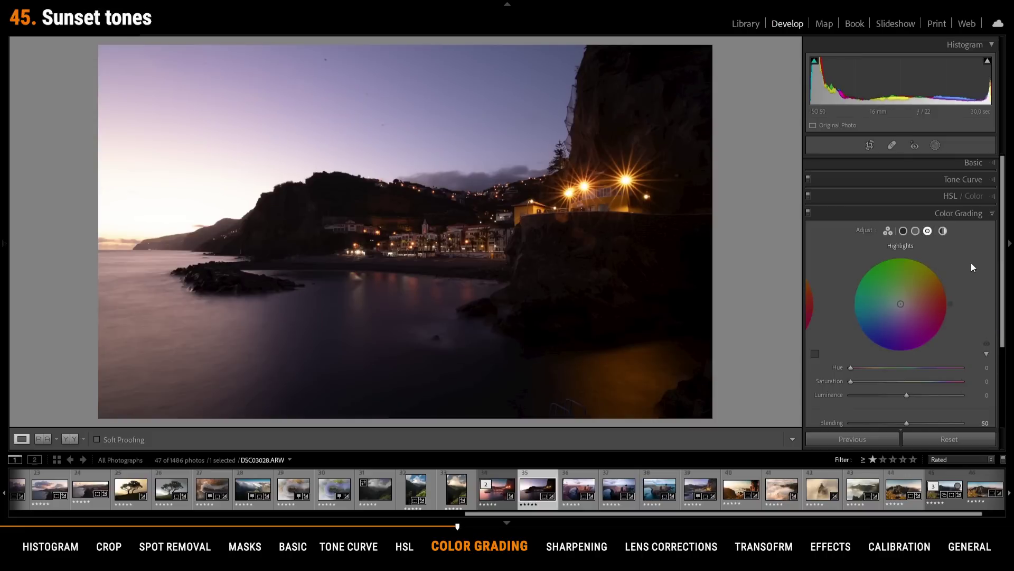
left_click_drag(852, 366, 962, 381)
left_click(916, 230)
left_click_drag(851, 369, 908, 381)
left_click(852, 381)
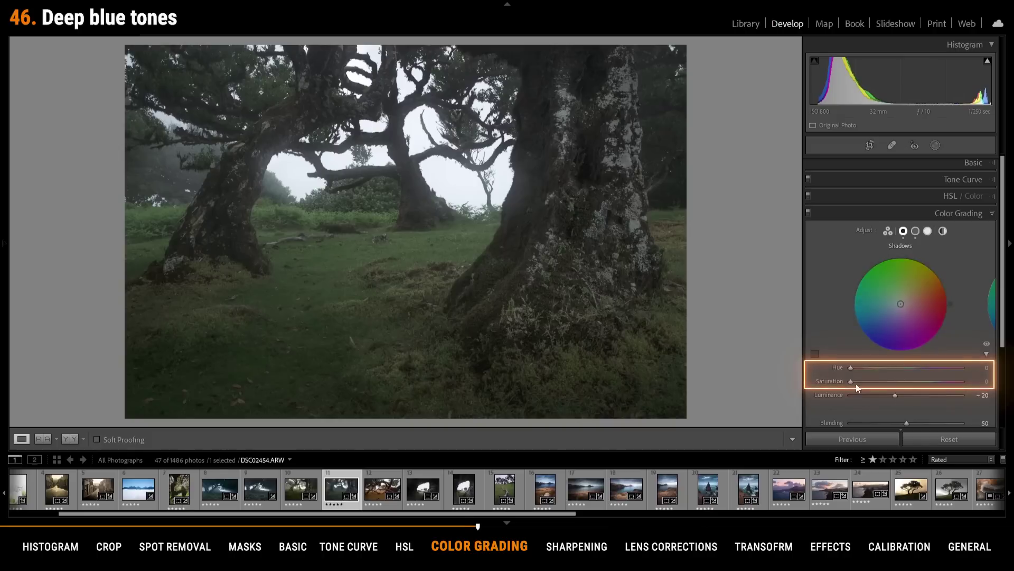
- Tint the forest photo's shadows a saturated, darker blue, then set Blending 81 and Balance +100
left_click_drag(848, 367, 920, 372)
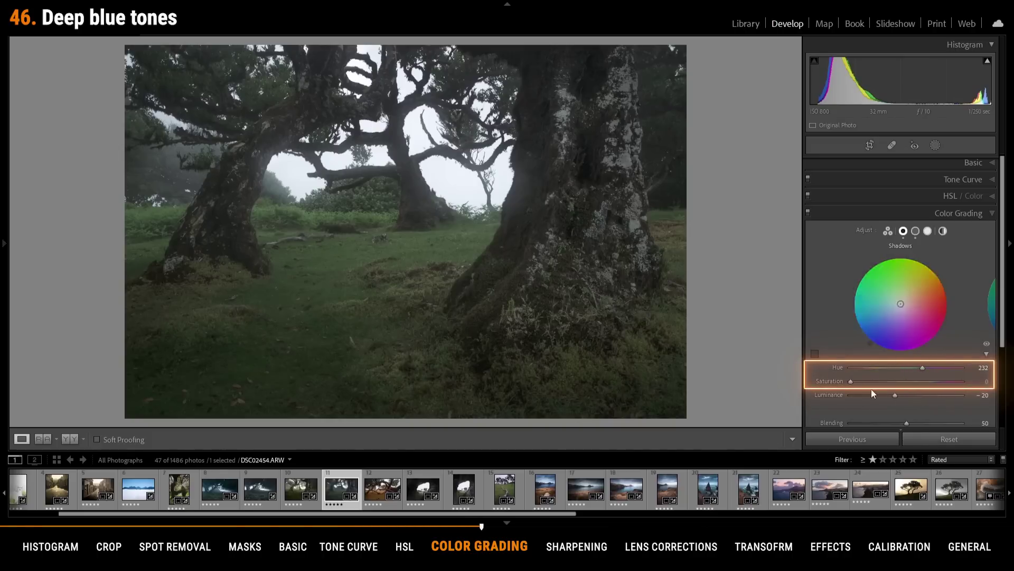
left_click_drag(853, 382, 886, 387)
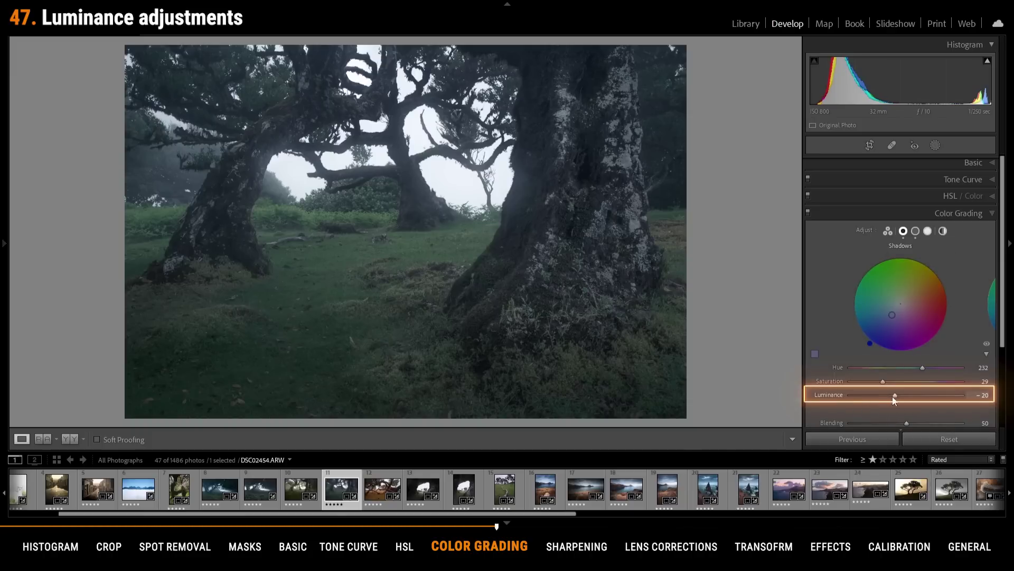
left_click_drag(895, 396, 922, 396)
left_click(916, 231)
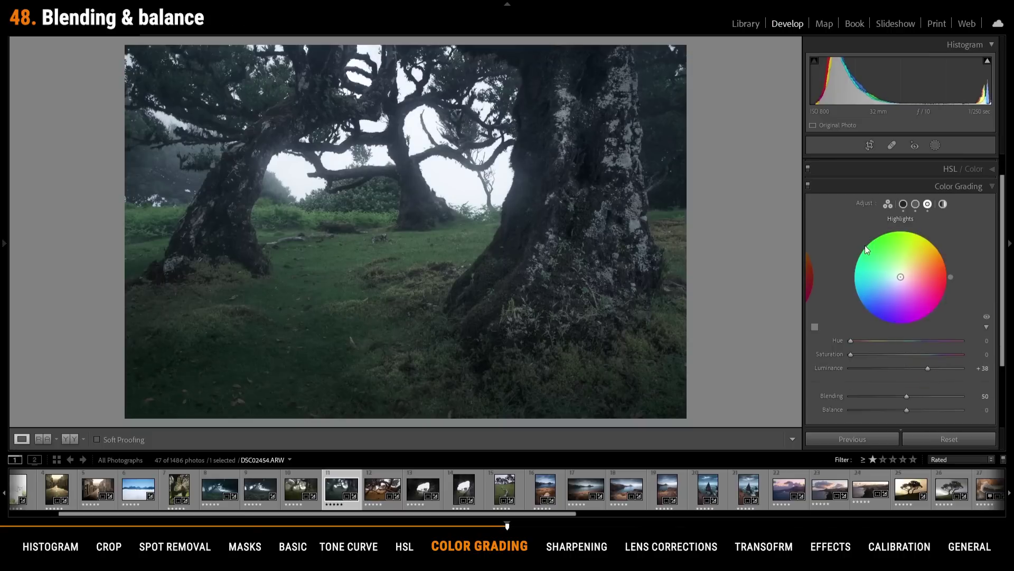
left_click(927, 231)
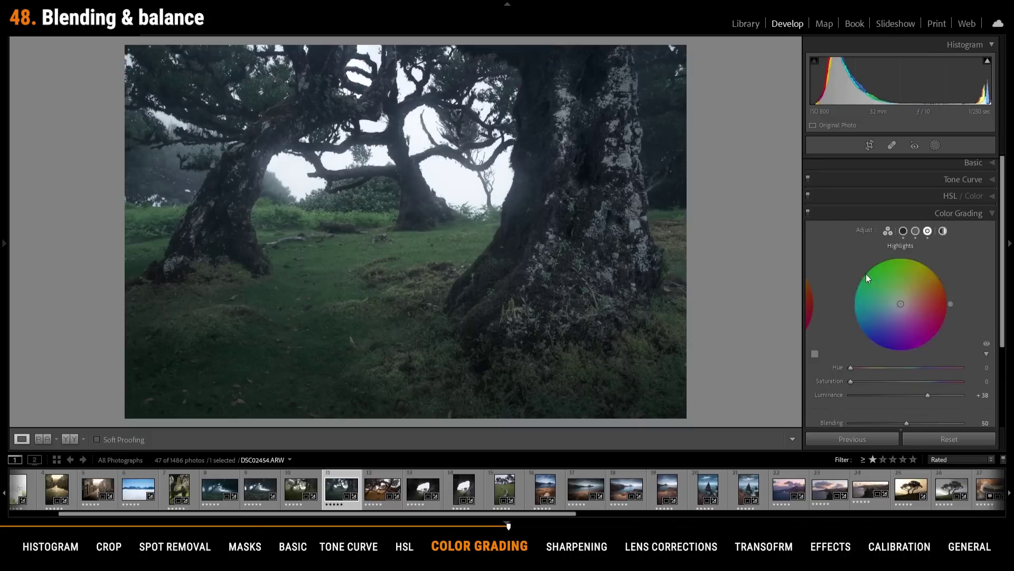
scroll(851, 275, "down", 1)
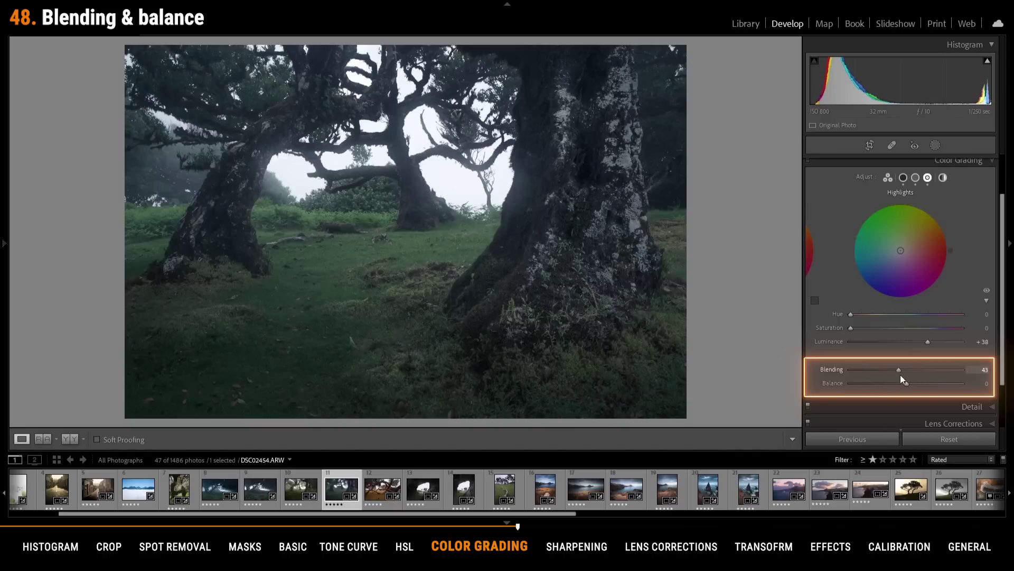
left_click_drag(906, 375, 964, 389)
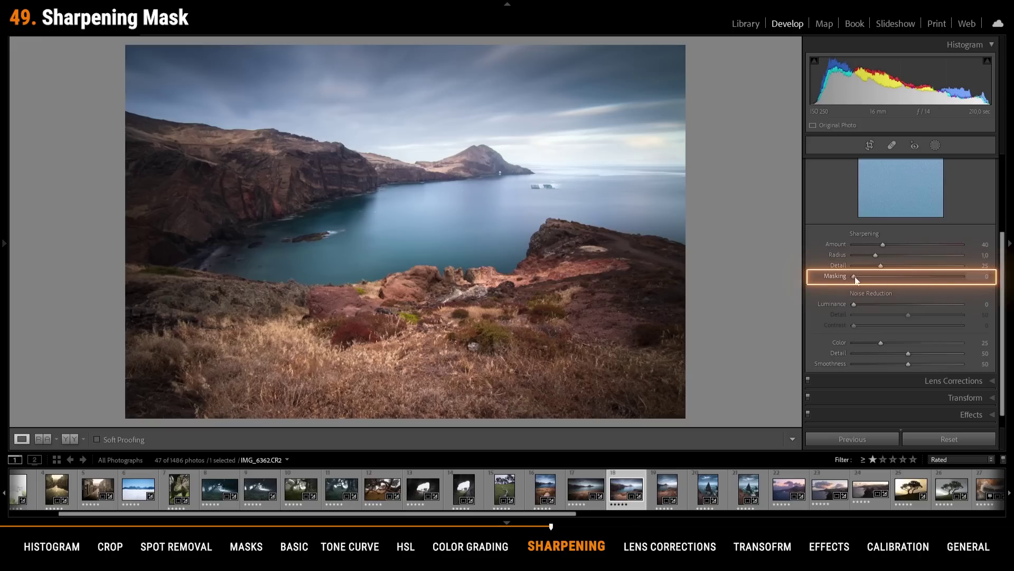
- Limit the bay photo's sharpening to edges via Masking with Alt preview, set Radius 0.5, and nudge Detail
left_click_drag(854, 277, 917, 280)
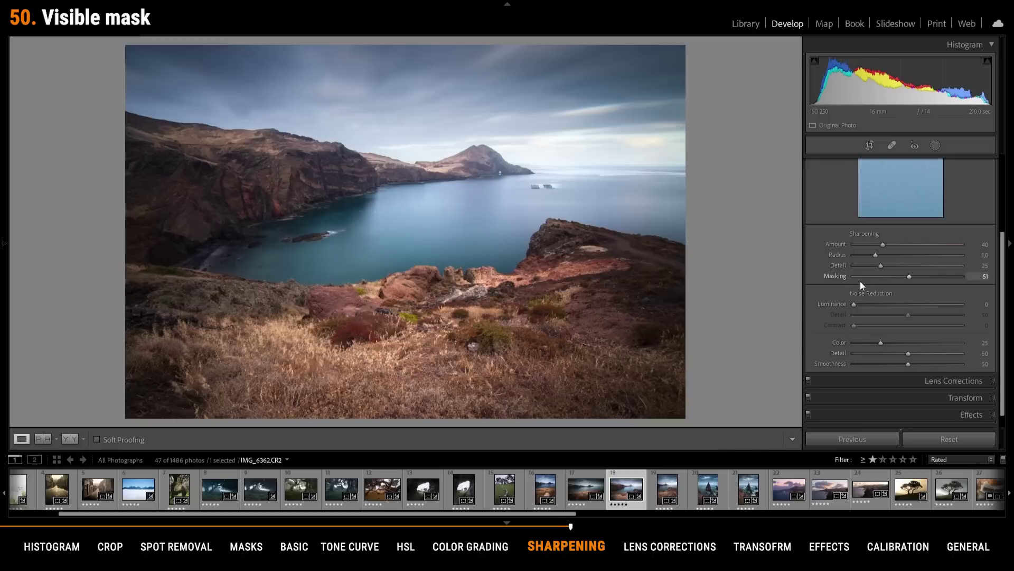
key("alt")
mouse_move(911, 277)
left_mouse_down()
mouse_move(871, 271)
mouse_move(899, 275)
left_mouse_up()
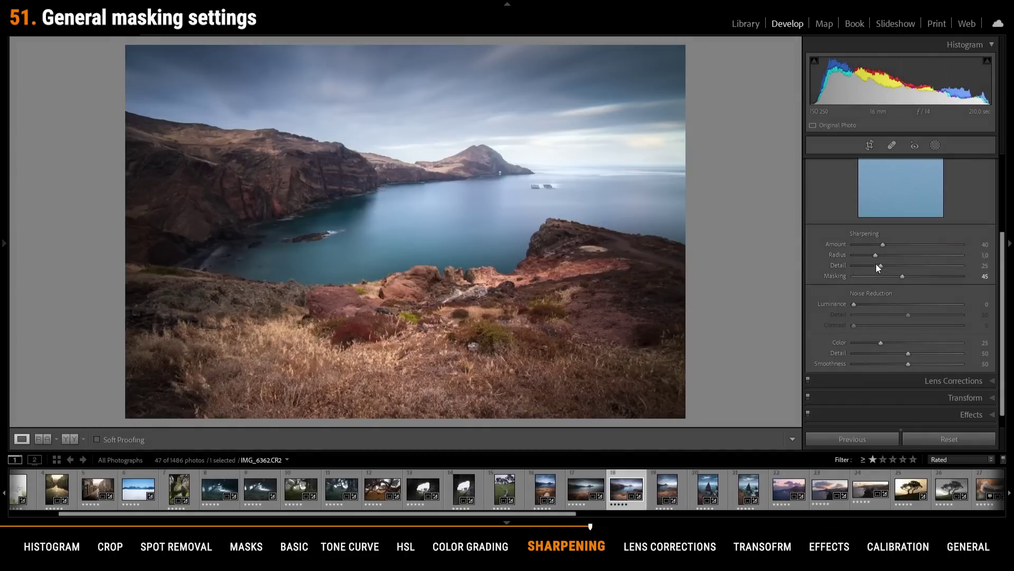
left_click_drag(875, 255, 819, 256)
left_click_drag(881, 266, 917, 276)
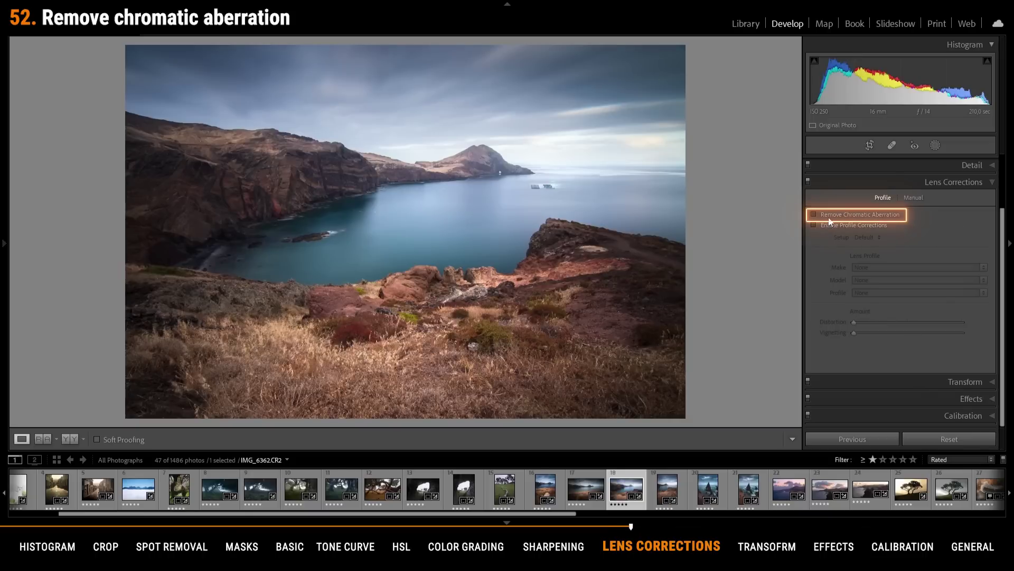
- Zoom into the hill ridge and remove its green fringing with the Defringe eyedropper
left_click(433, 154)
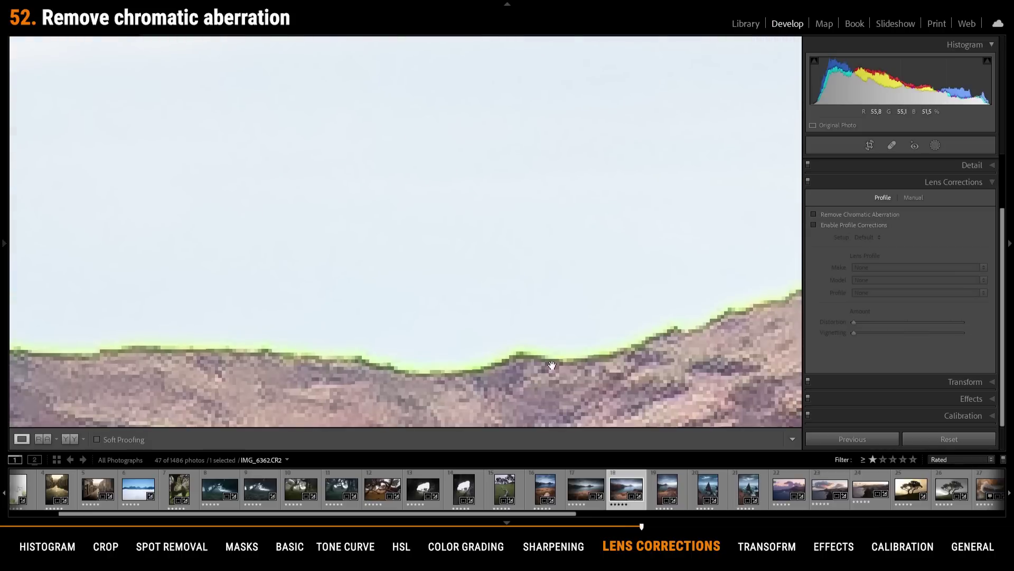
left_click(814, 213)
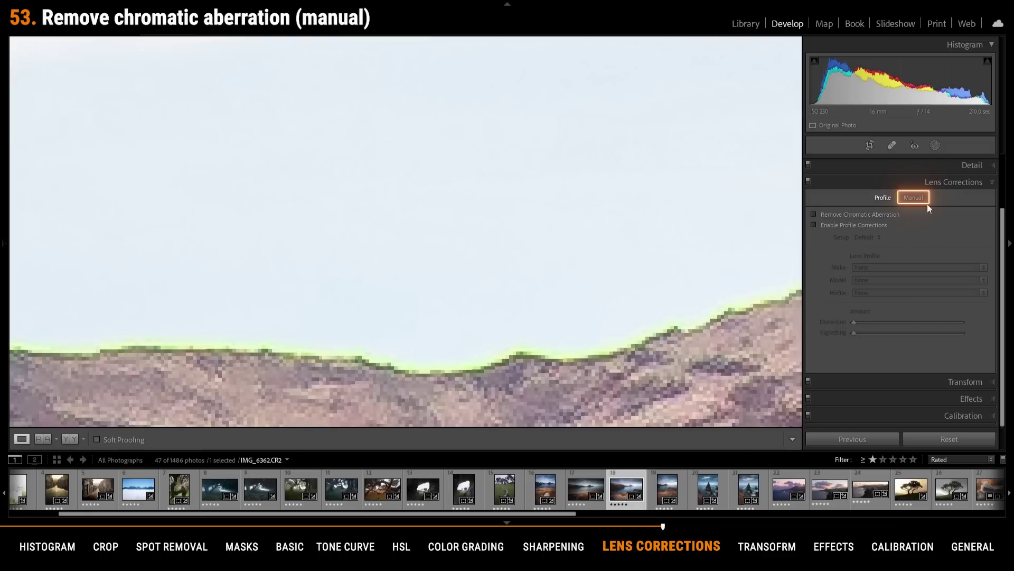
left_click(916, 201)
left_click(819, 260)
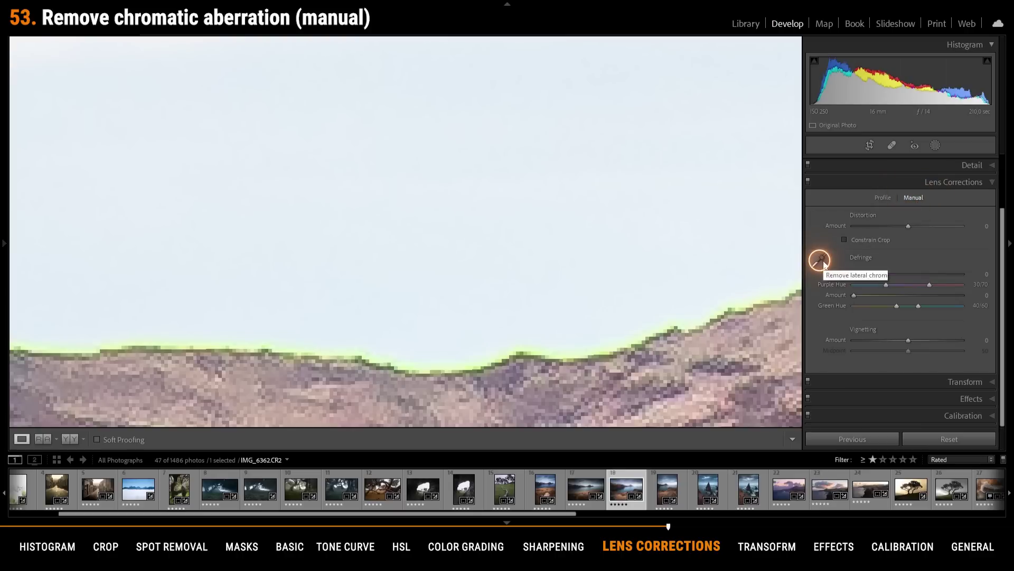
left_click(537, 351)
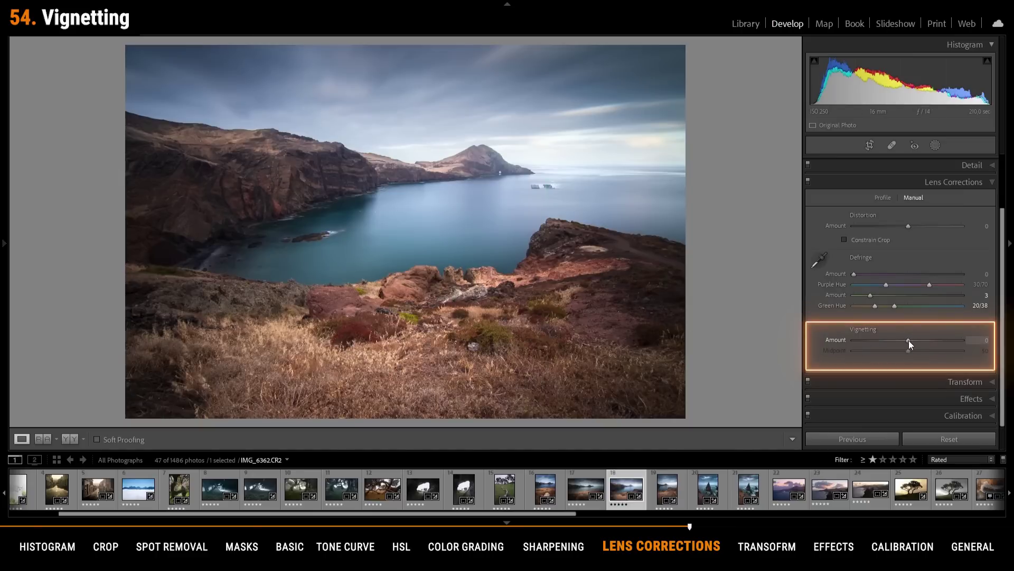
- Darken the corners with Vignetting Amount -44 and enable Profile Corrections, toggling it to compare
left_click_drag(908, 340, 838, 331)
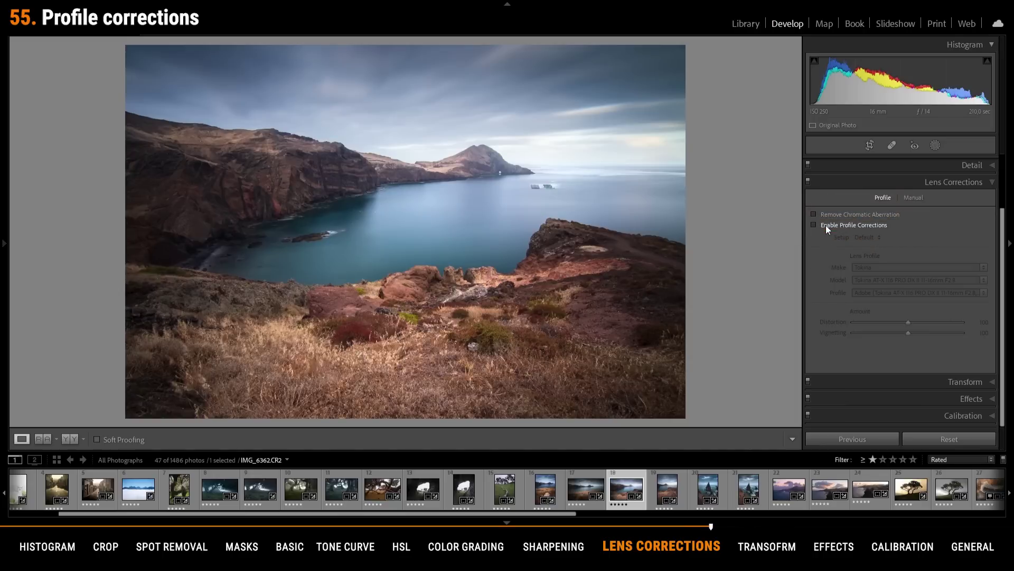
left_click(826, 225)
left_click(825, 225)
left_click(826, 225)
left_click(826, 225)
left_click(826, 225)
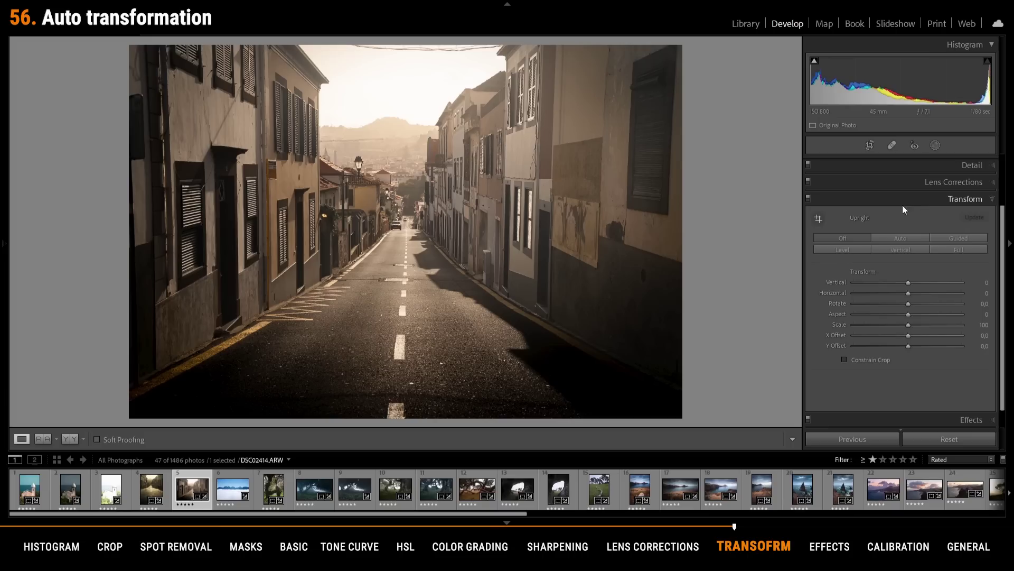
- Try the Upright Auto, Level and Vertical corrections on the street photo, then turn Upright off
left_click(904, 240)
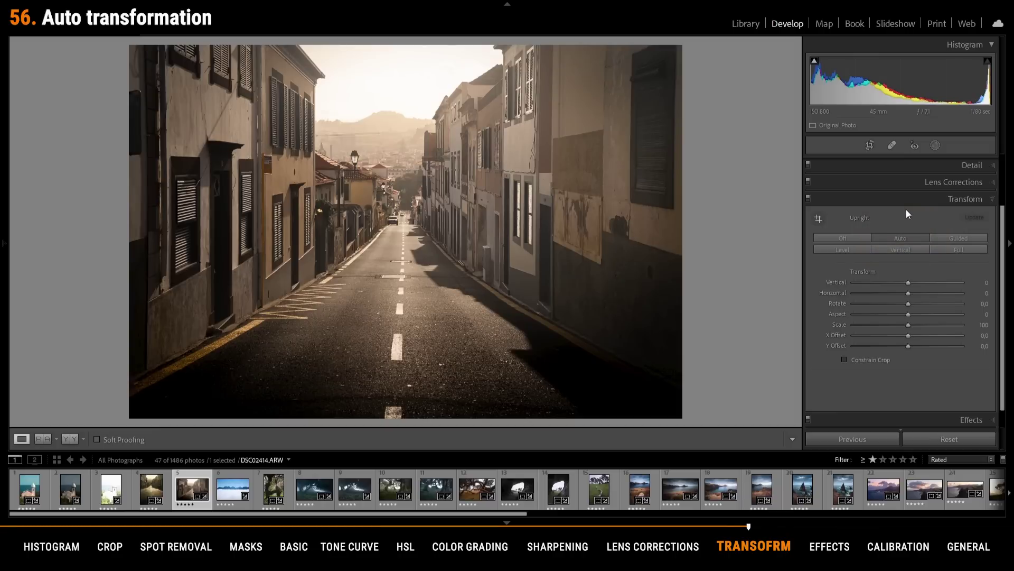
left_click(844, 249)
left_click(901, 251)
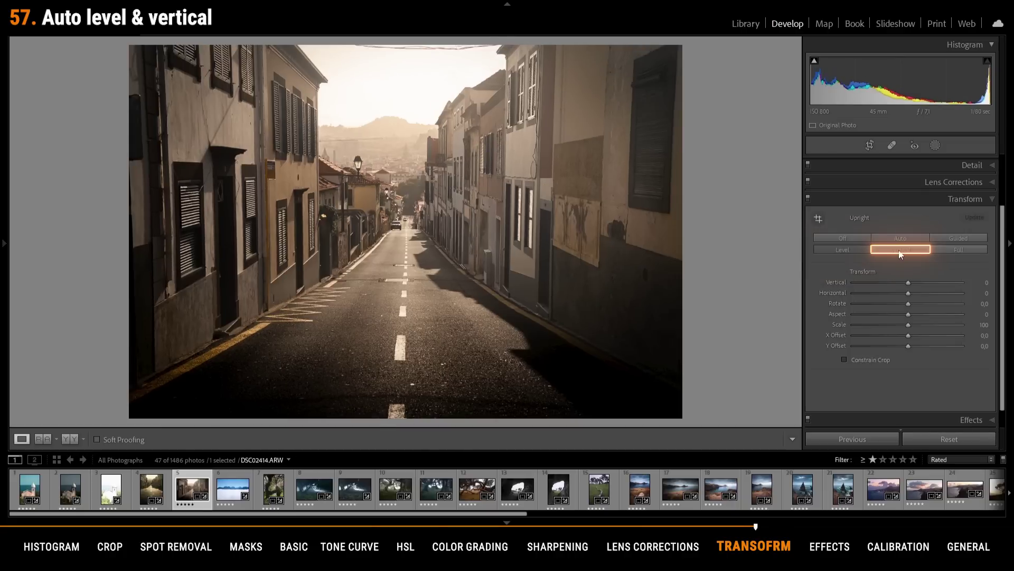
left_click(901, 251)
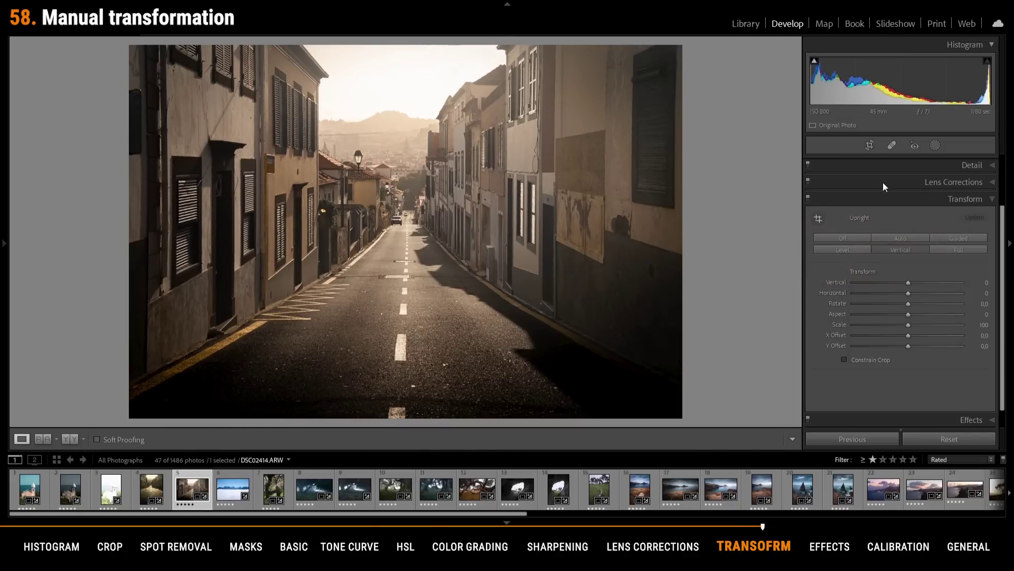
left_click(852, 249)
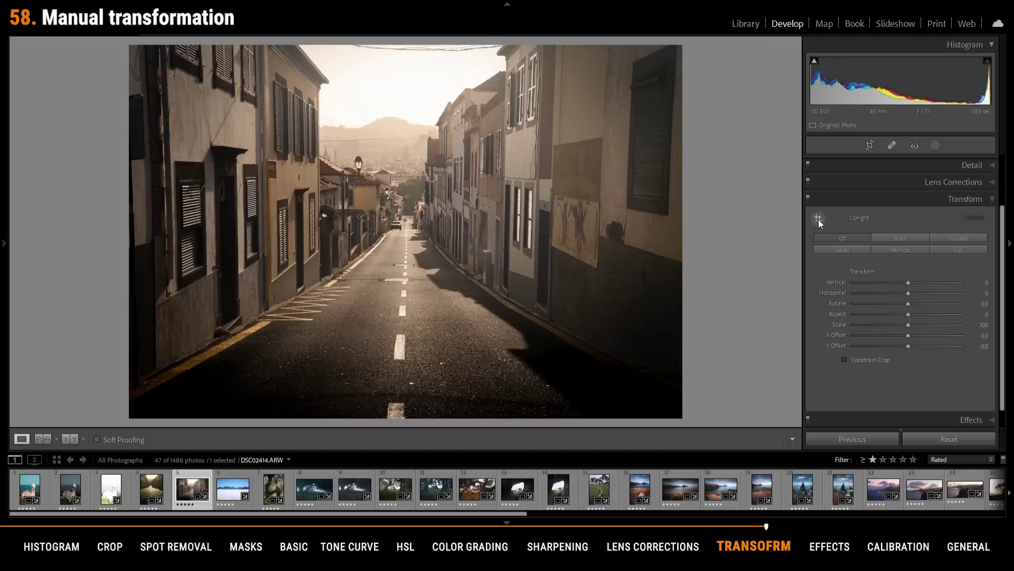
- Draw Guided Upright guides along the right and left building walls
left_click(819, 219)
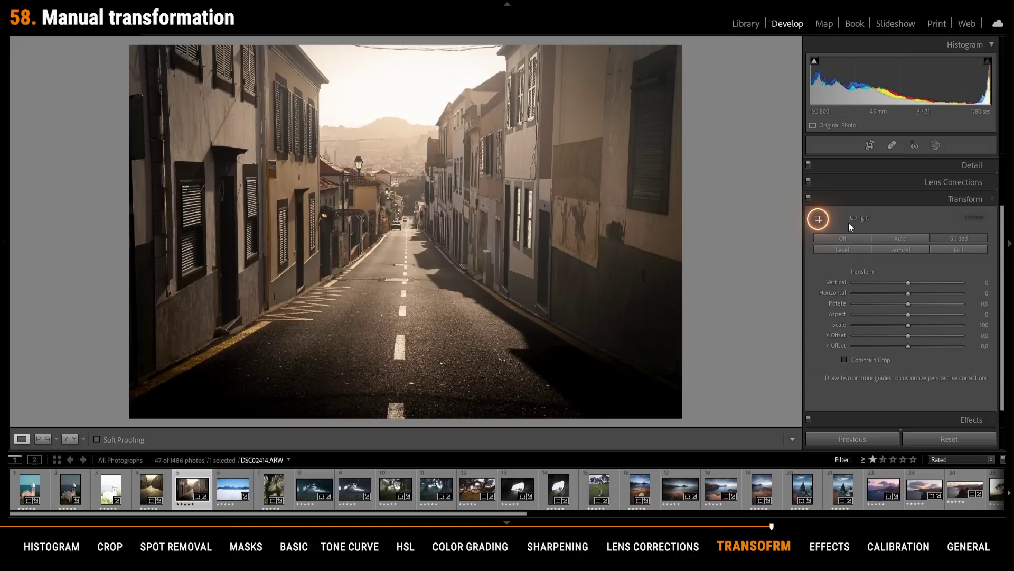
left_click(818, 219)
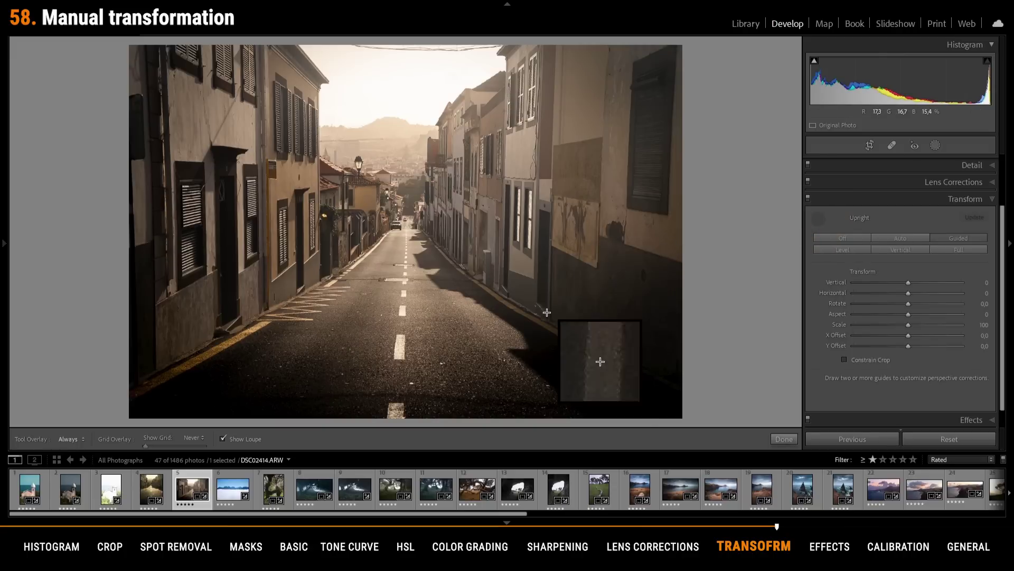
left_click_drag(548, 319, 555, 51)
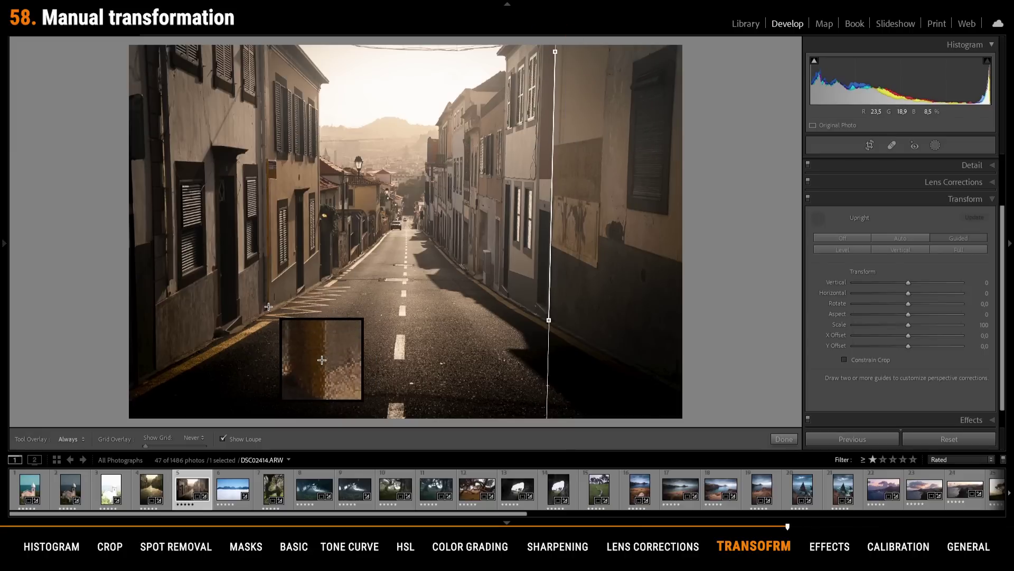
left_click_drag(268, 306, 263, 55)
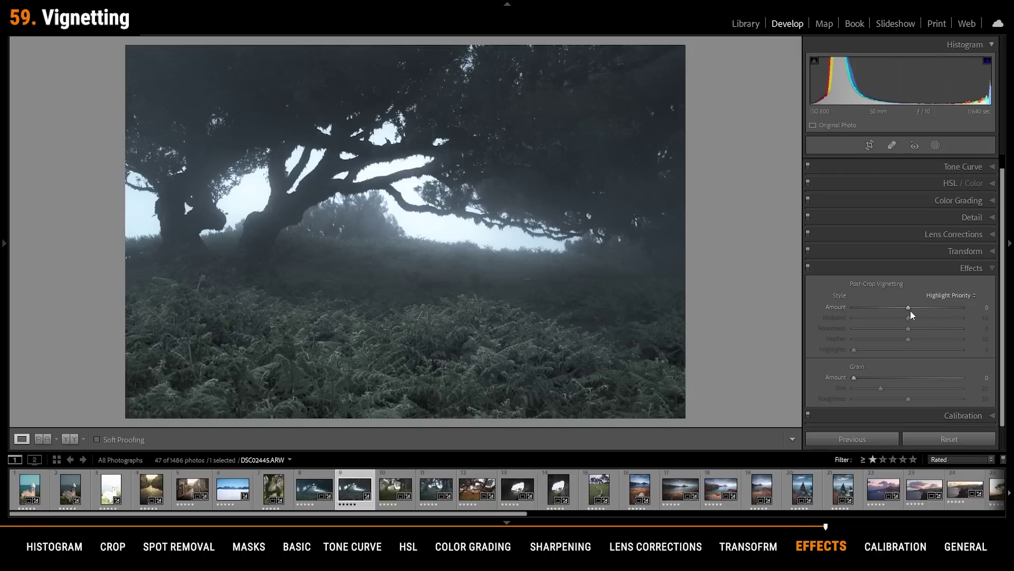
- Darken the foggy tree photo's corners with vignette Amount -26, and shift the Calibration Shadows tint
mouse_move(909, 308)
left_mouse_down()
mouse_move(890, 304)
mouse_move(898, 305)
left_mouse_up()
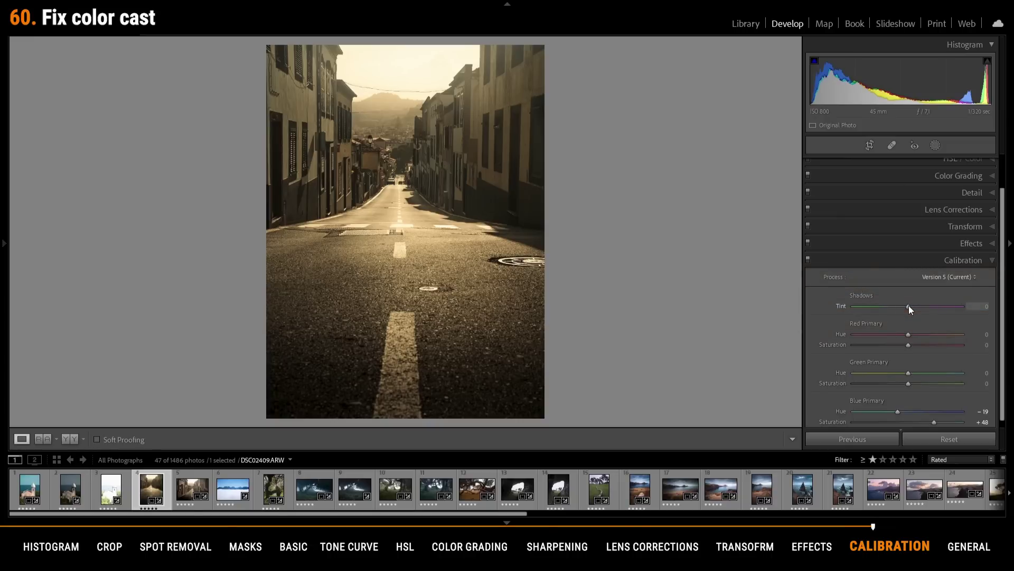
left_click_drag(909, 306, 914, 308)
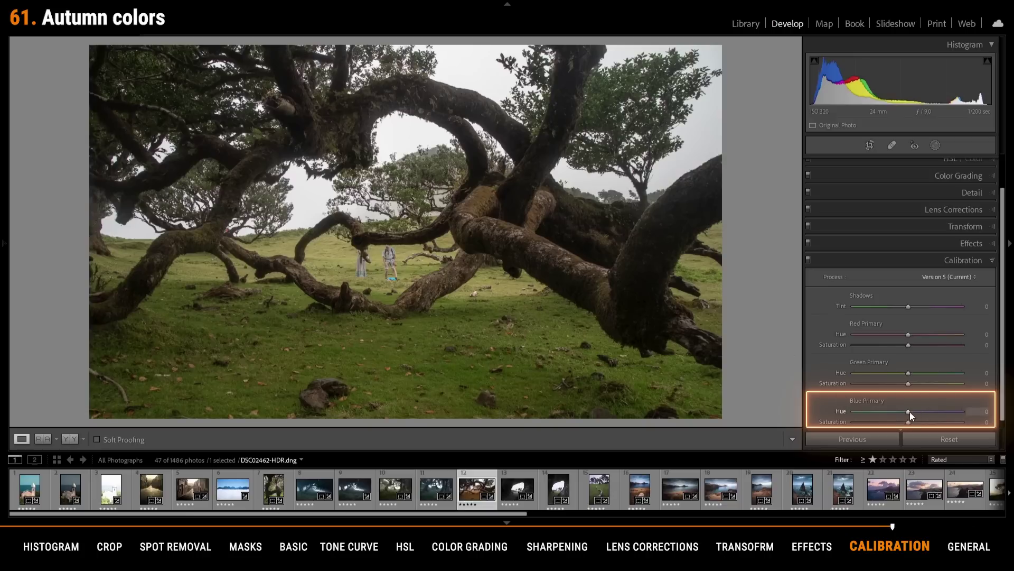
- Set Blue Primary Hue -13 and Saturation +19, then shift Red Primary Hue for bluer, pinker sunset tones
left_click_drag(908, 411, 939, 425)
double_click(941, 426)
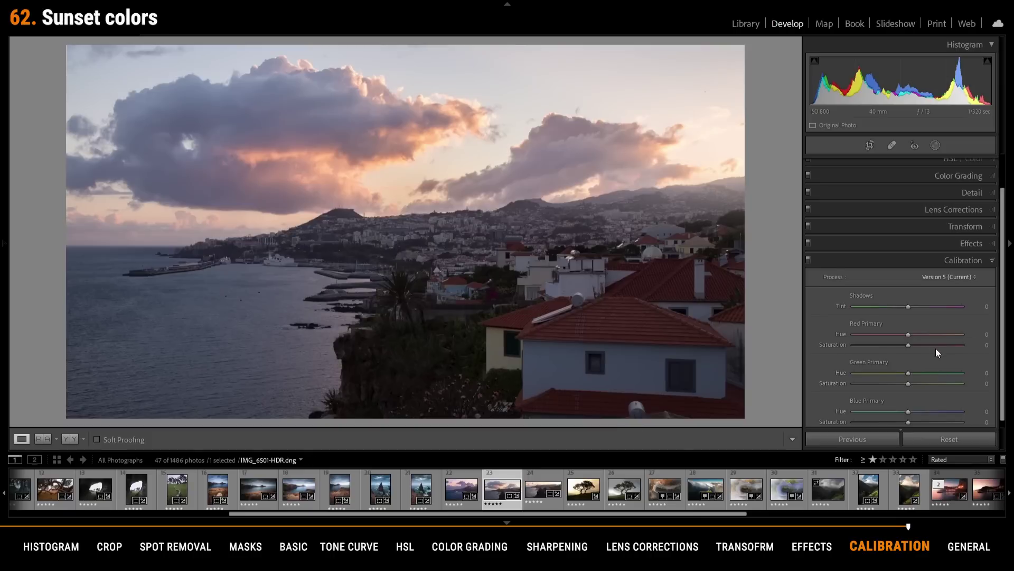
scroll(936, 348, "down", 1)
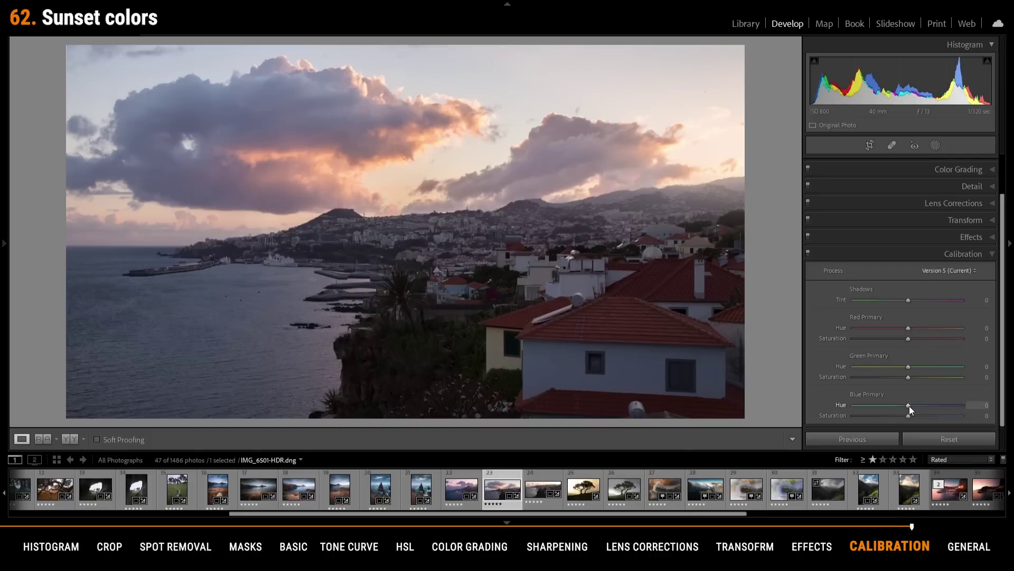
left_click_drag(909, 405, 887, 401)
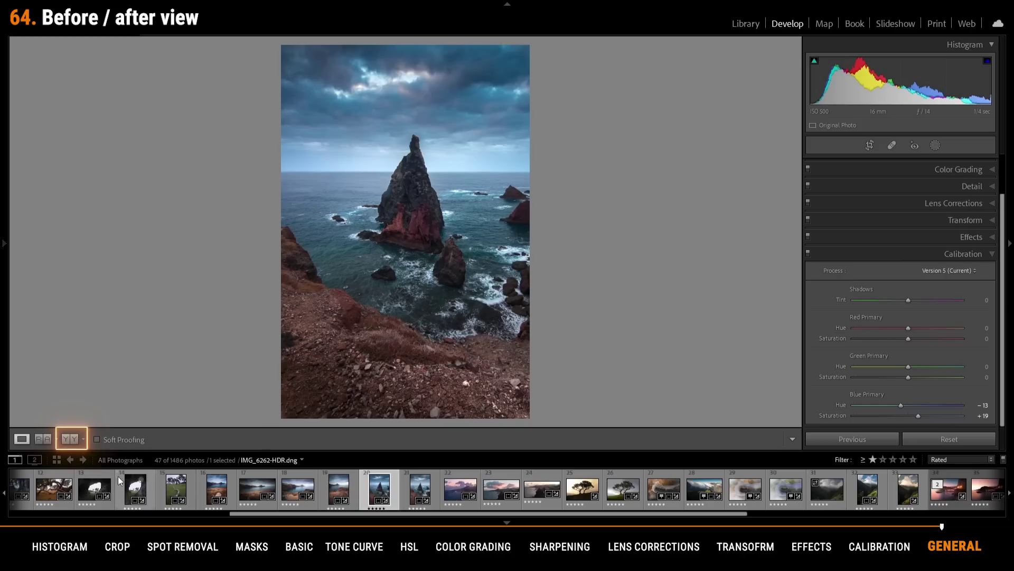
- Cycle the sea-stack photo's Before/After view through split and top-bottom, returning to side by side
left_click(73, 440)
left_click(72, 440)
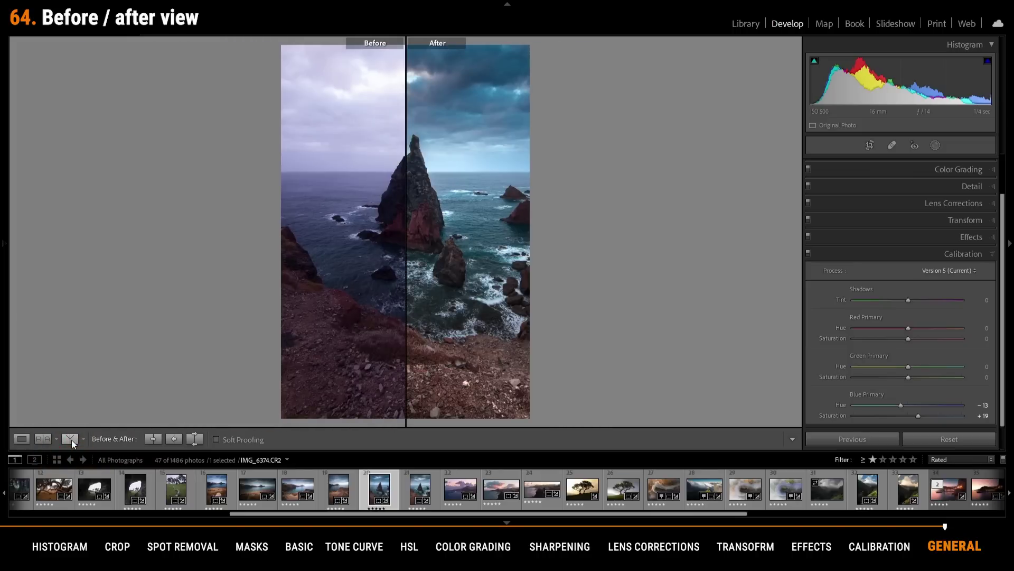
left_click(72, 440)
left_click(72, 442)
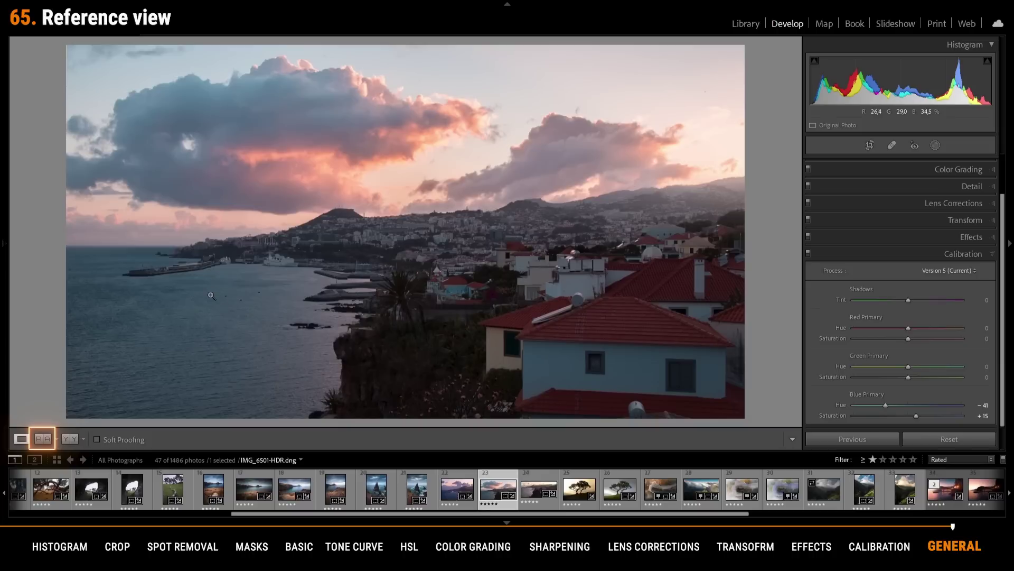
- Compare the sunset photo in Reference View against another filmstrip photo, toggling top-bottom and side-by-side layouts
left_click(45, 441)
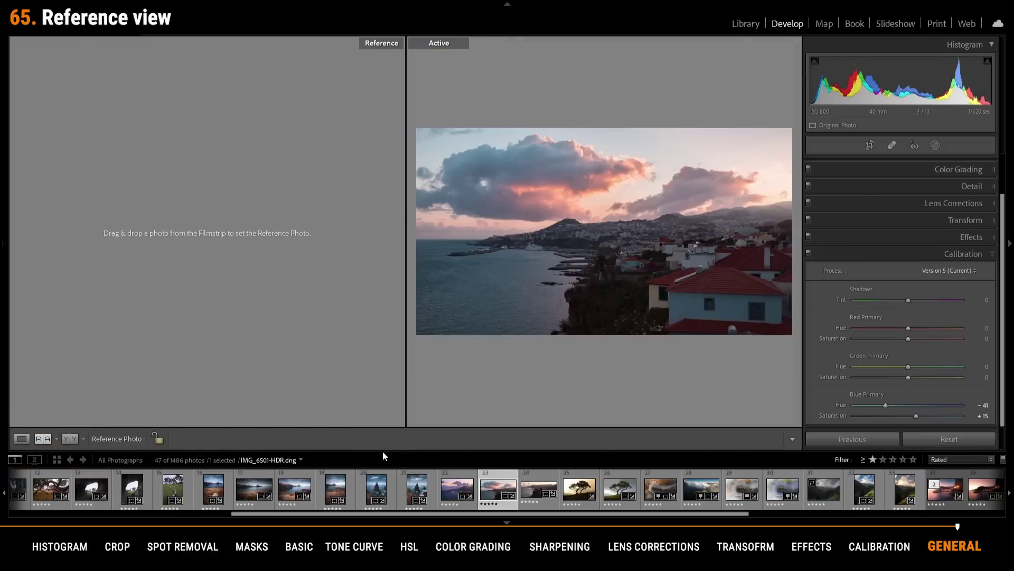
left_click_drag(445, 487, 204, 238)
left_click(47, 439)
left_click(47, 439)
left_click(47, 438)
left_click(47, 438)
left_click(47, 438)
left_click(47, 438)
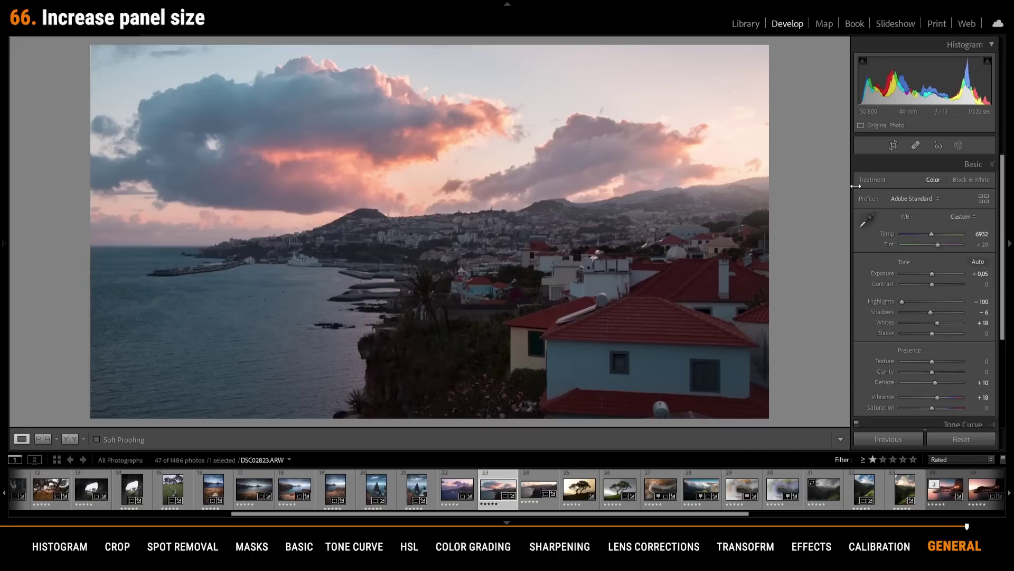
- Widen the right panel and fine-tune the sunset's Highlights, leaving them at -100
left_click_drag(849, 186, 812, 185)
left_click_drag(863, 300, 863, 302)
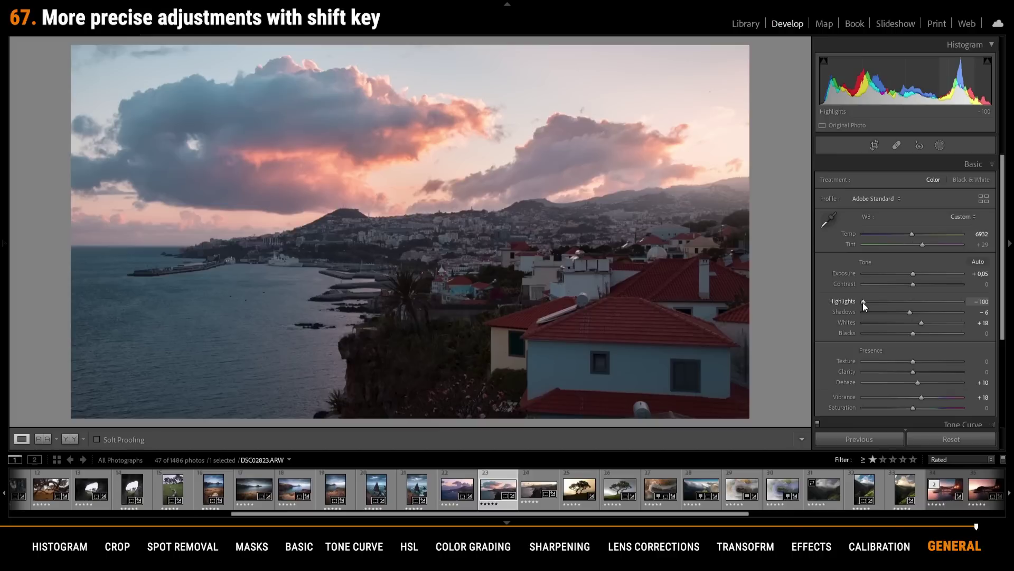
key("Up")
key("Up")
key("Up")
key("Up")
key("Up")
key("Up")
key("Up")
key("Up")
key("Up")
key("Up")
key("Up")
key("Up")
key("Up")
key("Up")
key("Up")
key("Up")
key("Up")
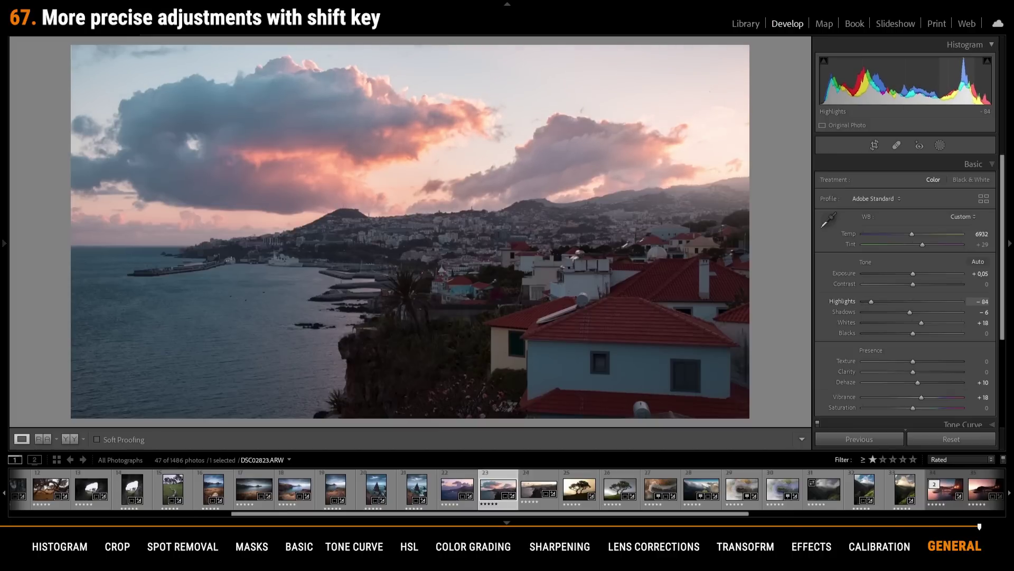
key("Down")
key("Down")
key("Down")
key("Down")
key("Down")
key("Down")
key("Down")
key("Down")
key("Down")
key("Down")
key("Down")
key("Down")
key("Down")
key("Down")
key("Down")
key("Down")
key("Down")
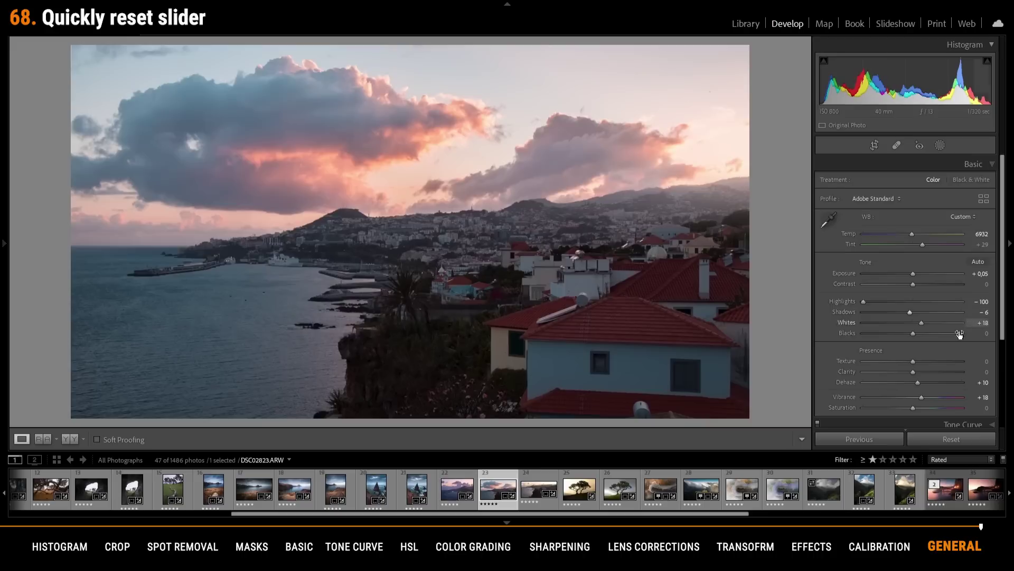
- Reset Whites to default, then reset all Tone values to zero
double_click(923, 322)
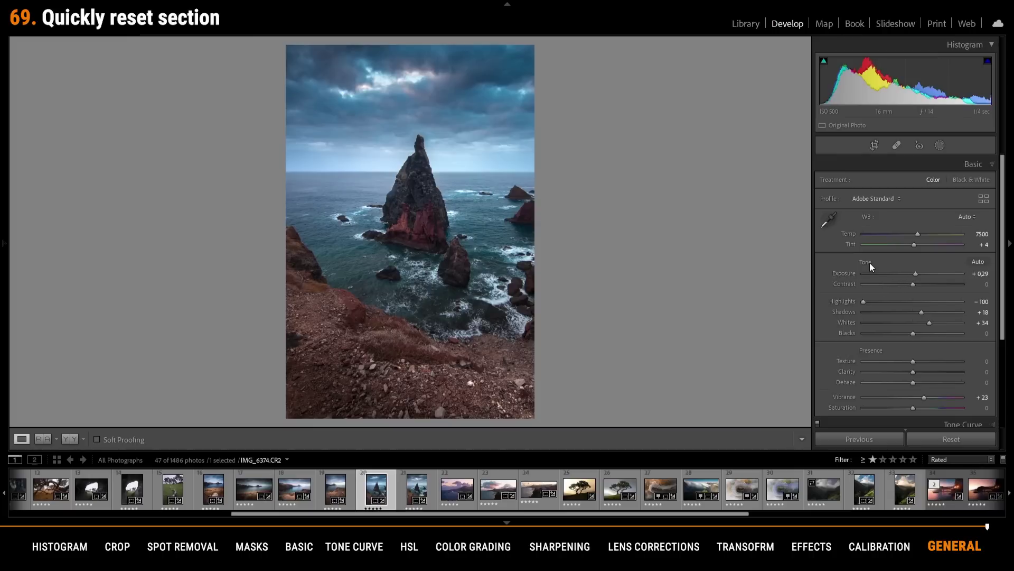
key("alt")
left_click(870, 262, "alt")
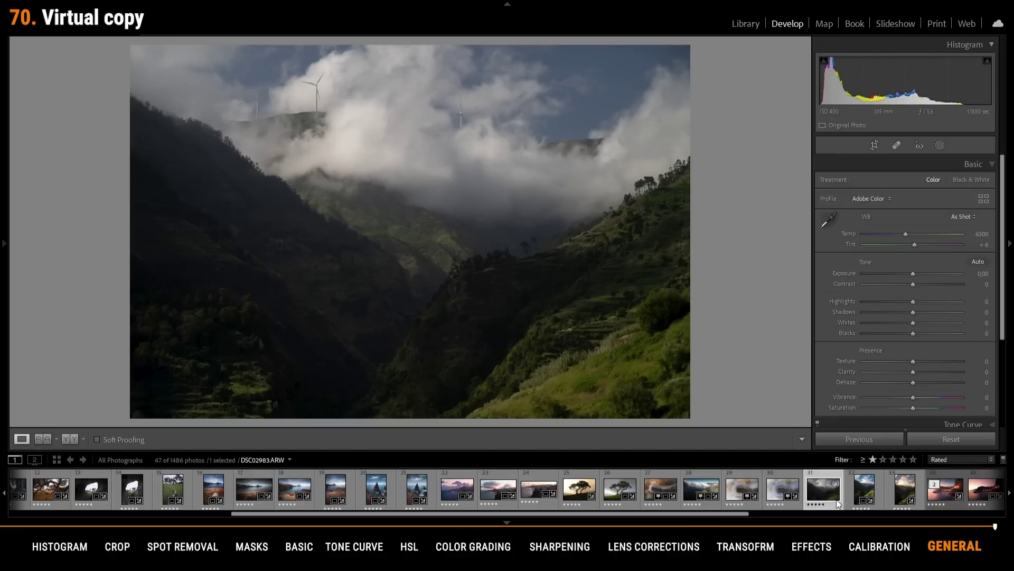
- Create a virtual copy of DSC02983.ARW from its filmstrip thumbnail's context menu
right_click(814, 494)
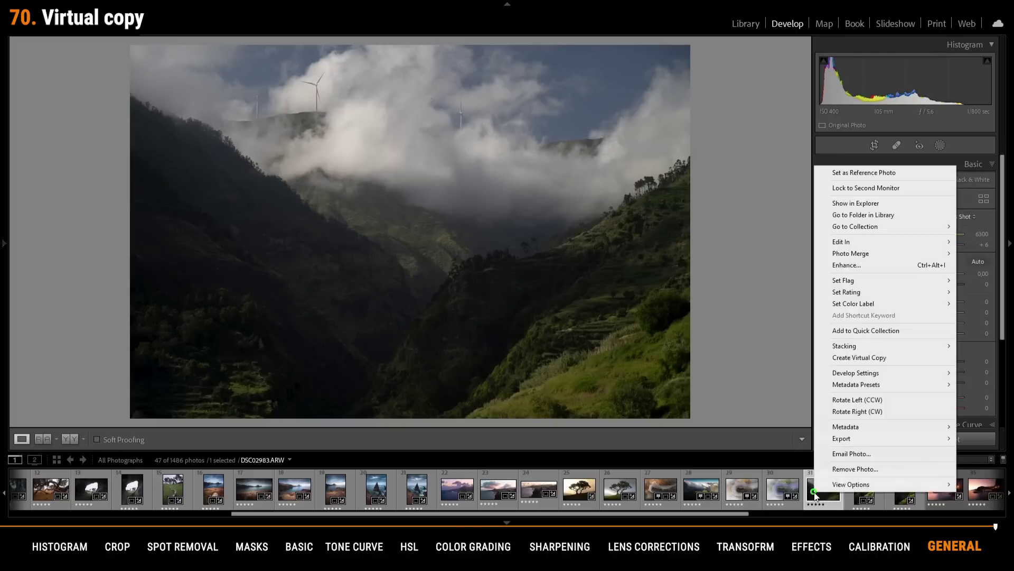
left_click(877, 358)
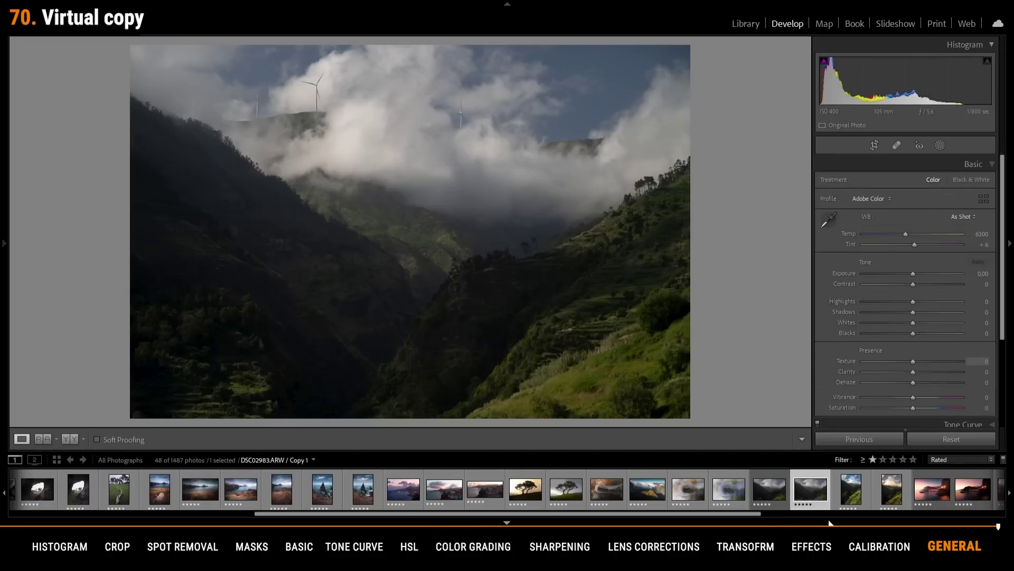